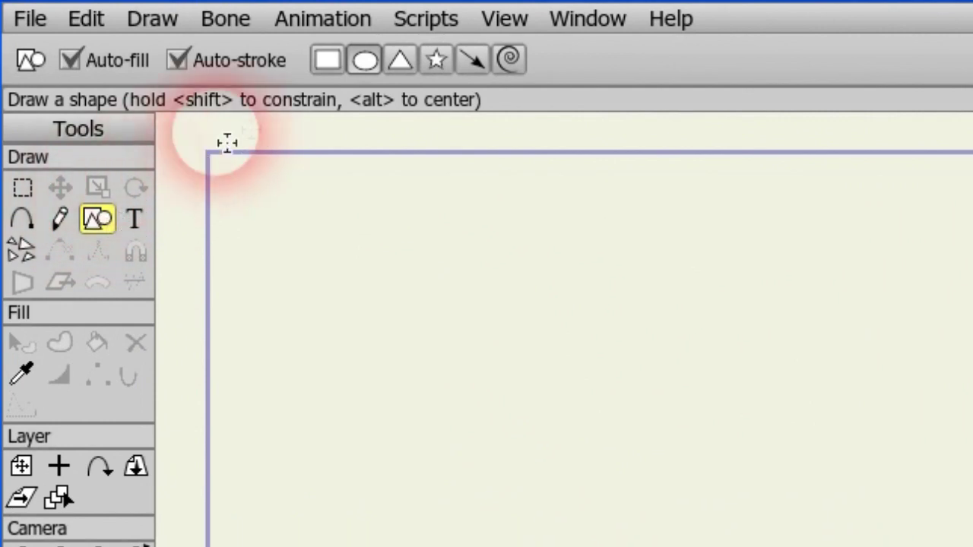
- Draw a large circle in the middle of the canvas and set its fill to orange E98D43
drag(745, 254, 464, 532)
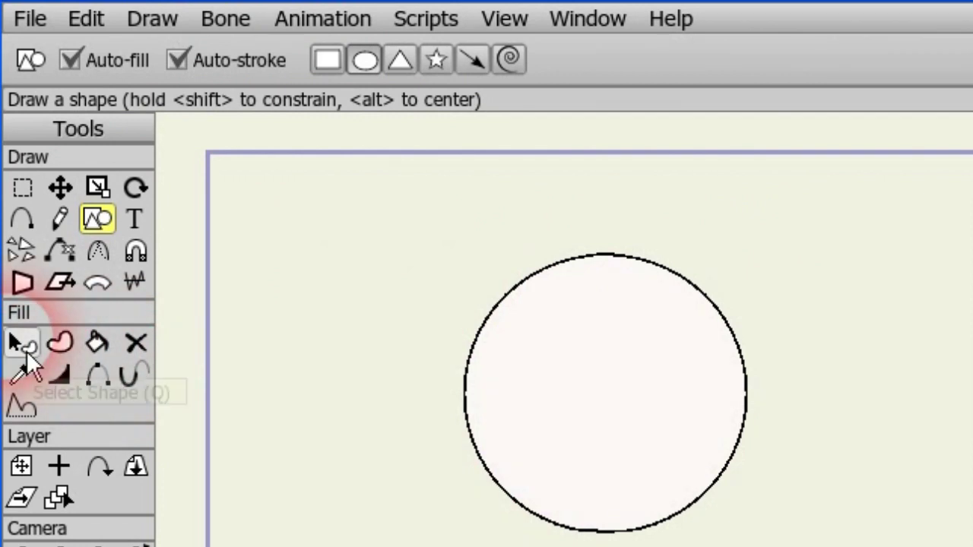
click(25, 348)
click(555, 405)
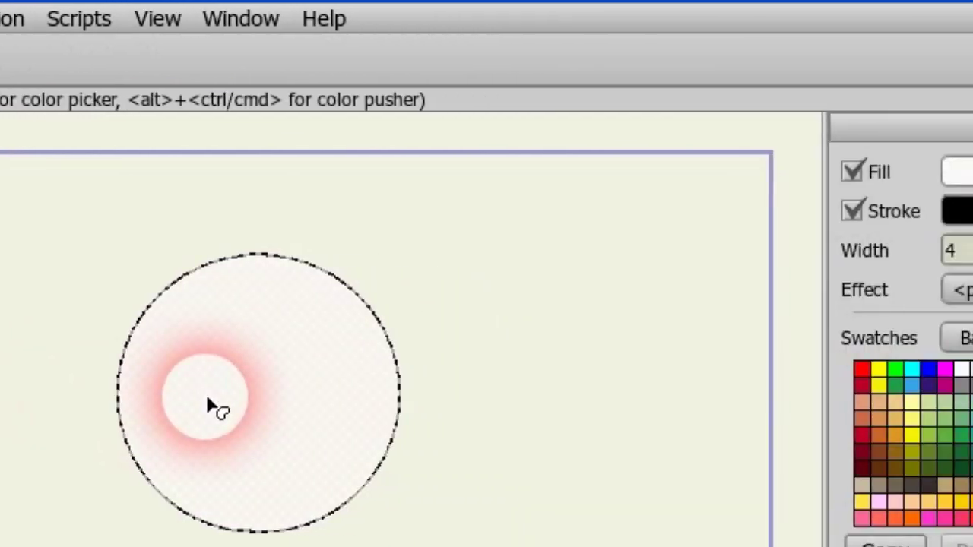
click(965, 172)
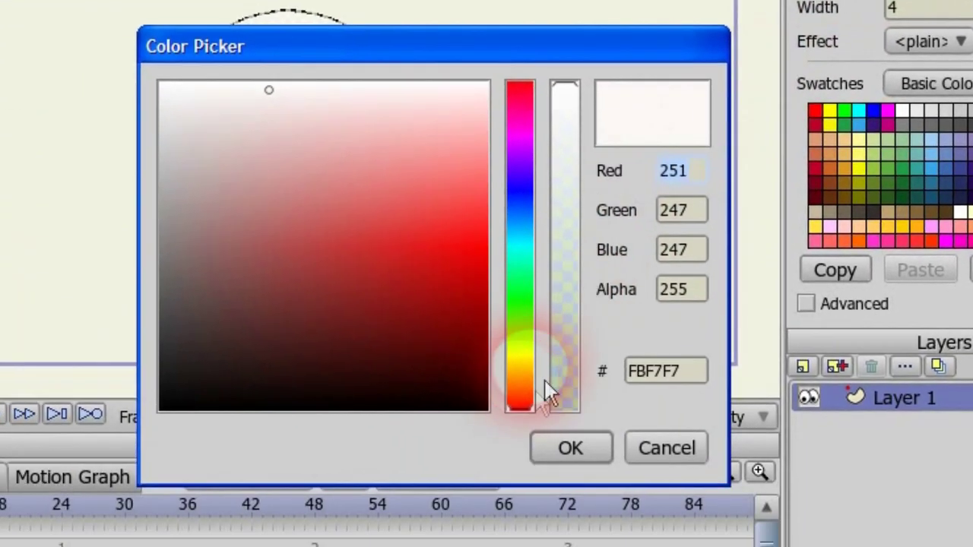
click(521, 397)
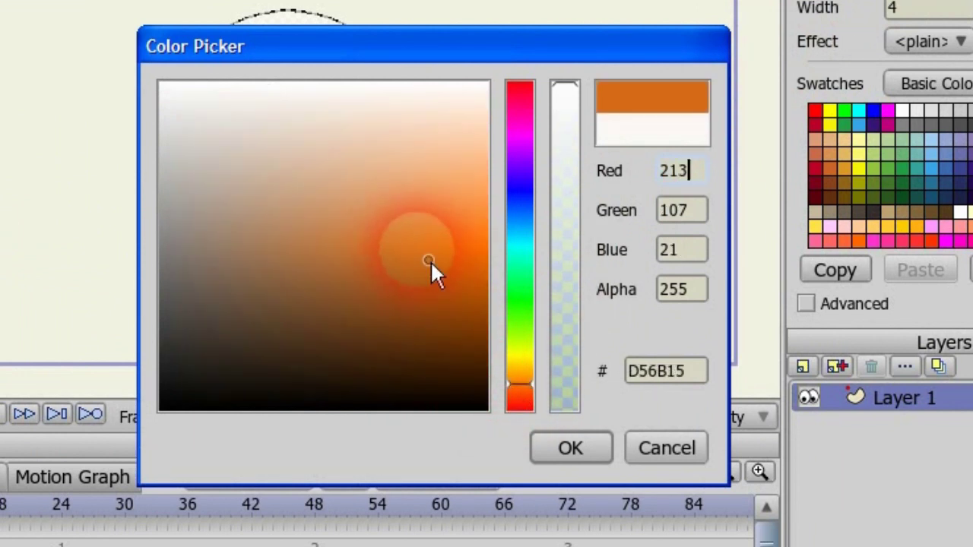
click(417, 219)
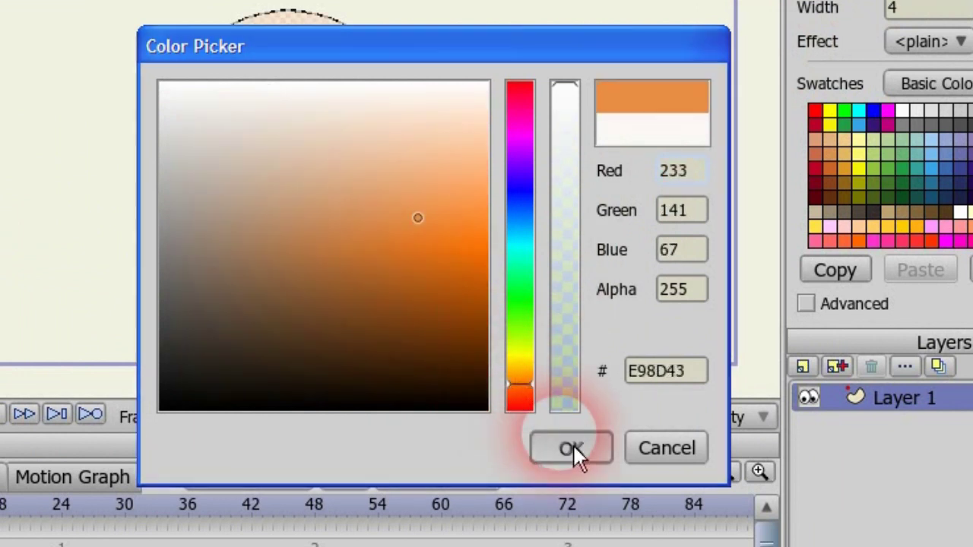
click(574, 449)
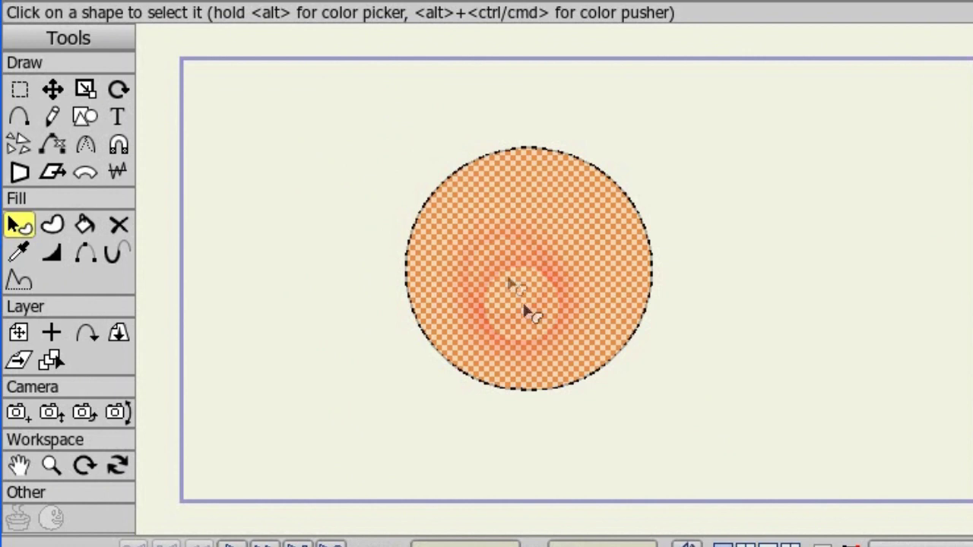
- Add four points to each side of the circle's outline, two above and two below the existing side point
click(25, 137)
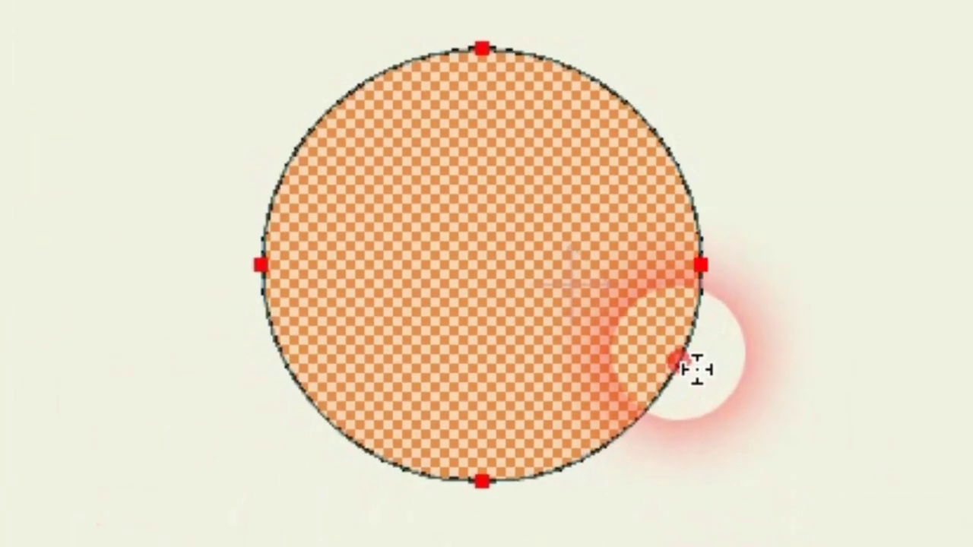
click(684, 183)
click(696, 211)
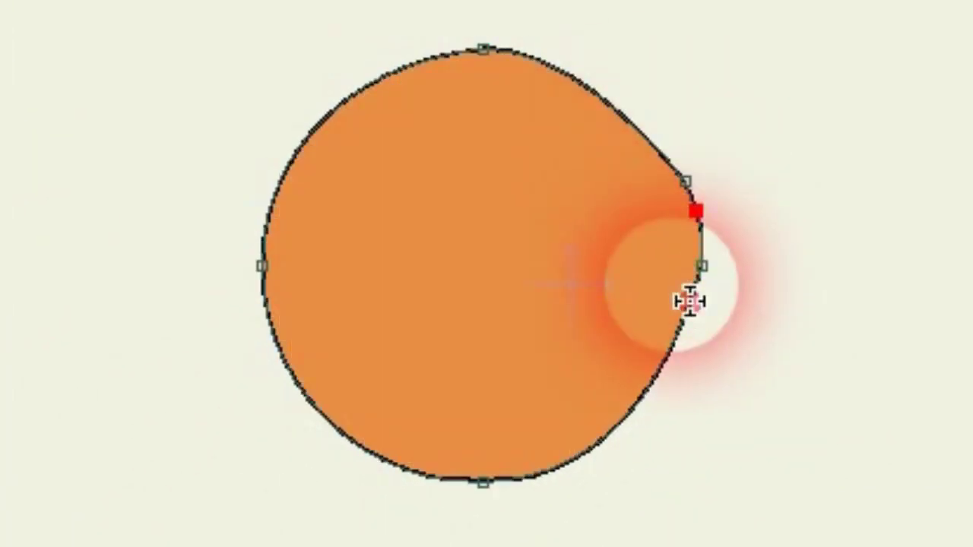
click(689, 302)
click(666, 348)
click(281, 173)
click(265, 214)
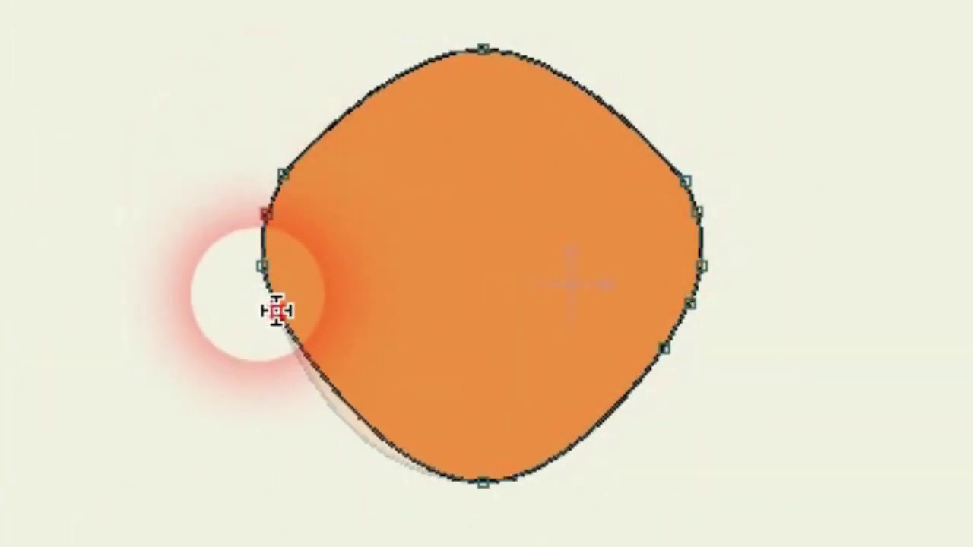
click(278, 312)
click(301, 351)
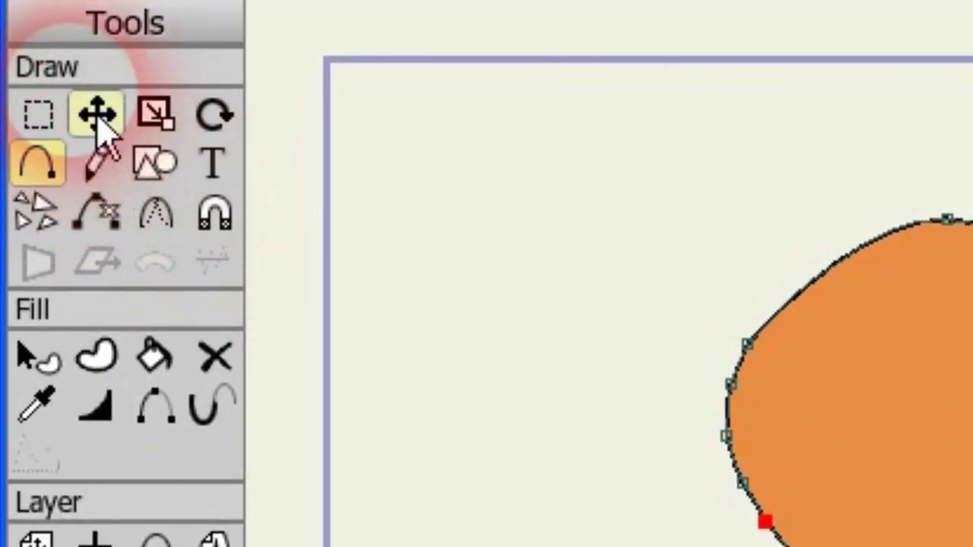
- Move the points on the circle's right side to form a flared ear with a narrow base
click(97, 118)
drag(689, 279, 783, 284)
drag(689, 231, 761, 170)
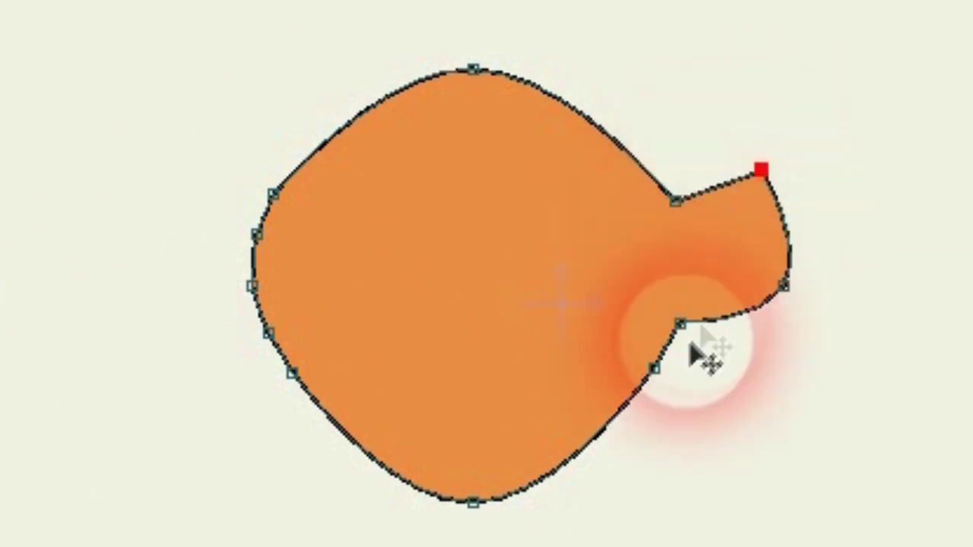
drag(670, 307, 736, 363)
drag(637, 352, 659, 264)
drag(660, 184, 661, 226)
- Move the left side's points to form a matching flared ear, and raise the head's top point slightly
drag(227, 271, 143, 254)
drag(239, 222, 178, 141)
drag(254, 324, 179, 375)
drag(278, 367, 262, 290)
drag(260, 184, 269, 243)
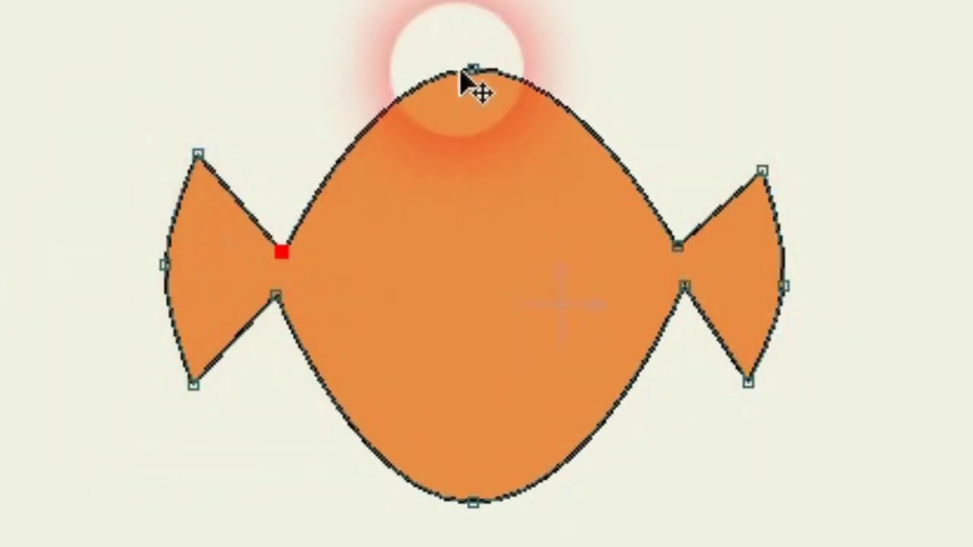
drag(461, 73, 439, 27)
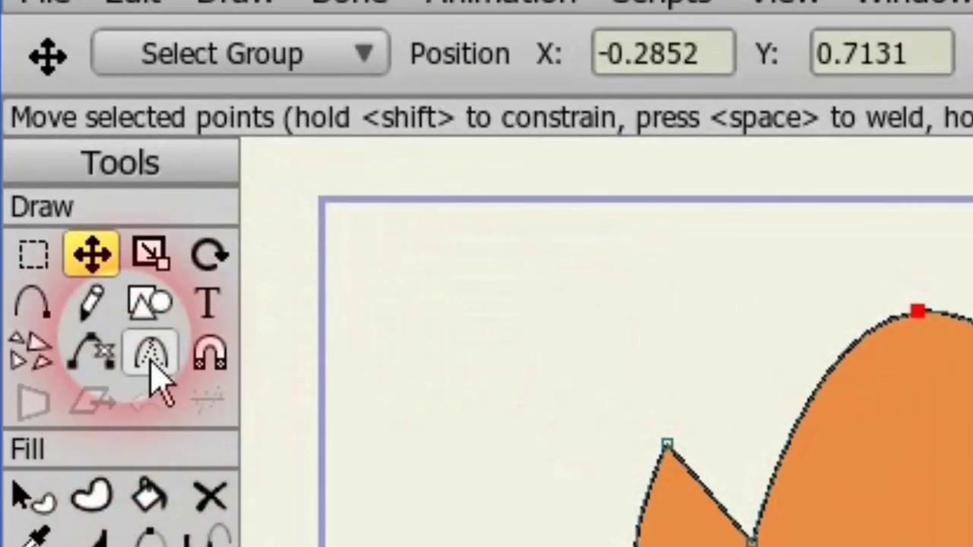
- Round the upper and lower tips of both ears with the Curvature tool
click(152, 364)
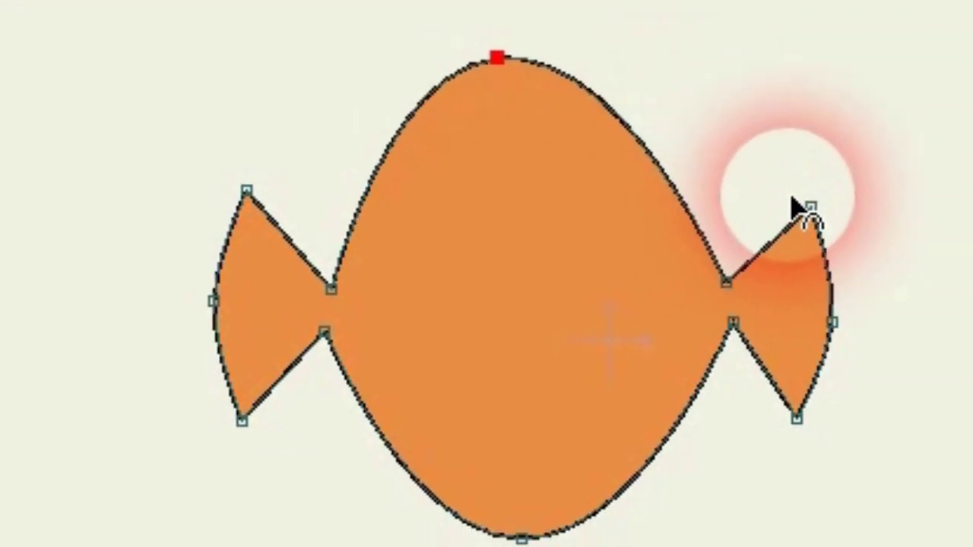
drag(759, 175, 971, 174)
click(752, 390)
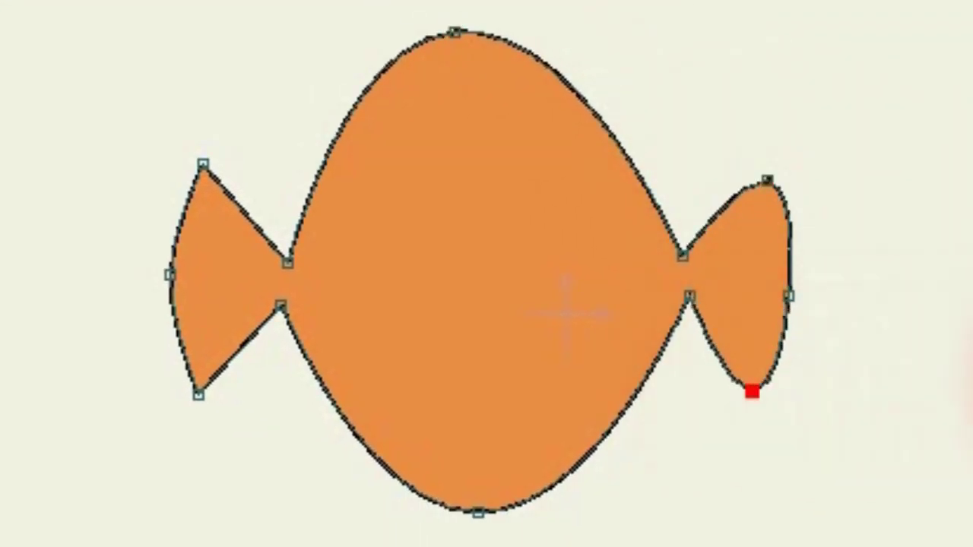
drag(201, 164, 448, 174)
drag(198, 393, 419, 371)
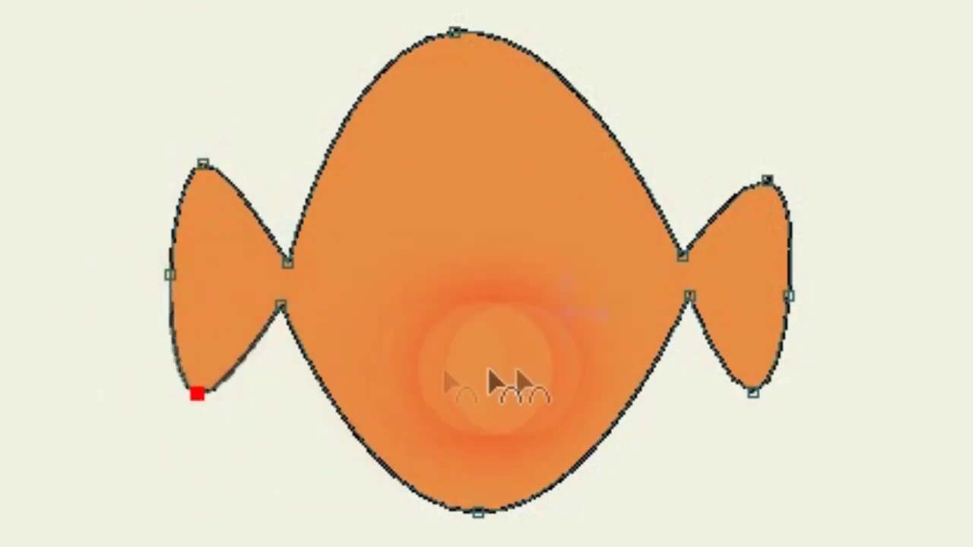
- Adjust the curvature of the ears' outer middle points, then widen the head's crown and taper its chin
drag(169, 273, 815, 276)
click(788, 295)
click(454, 32)
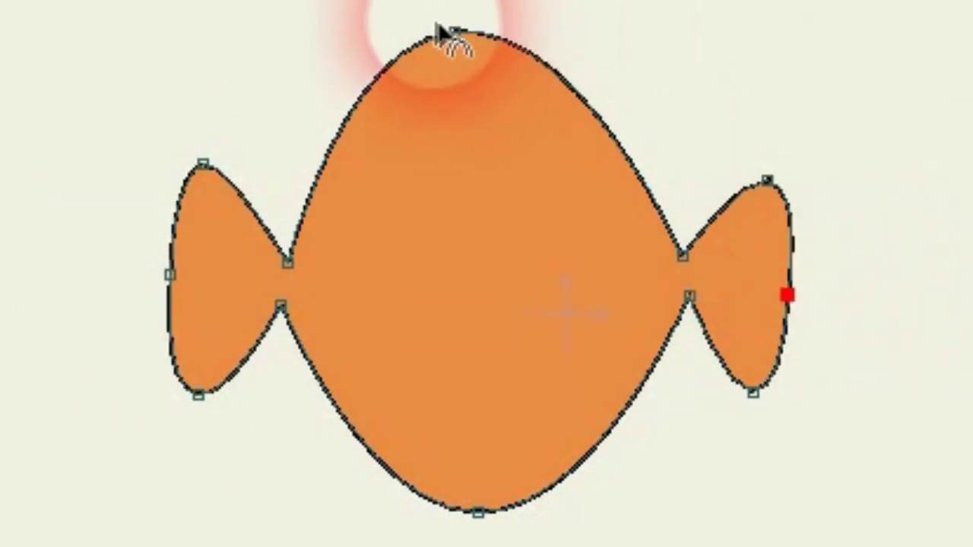
drag(477, 512, 254, 494)
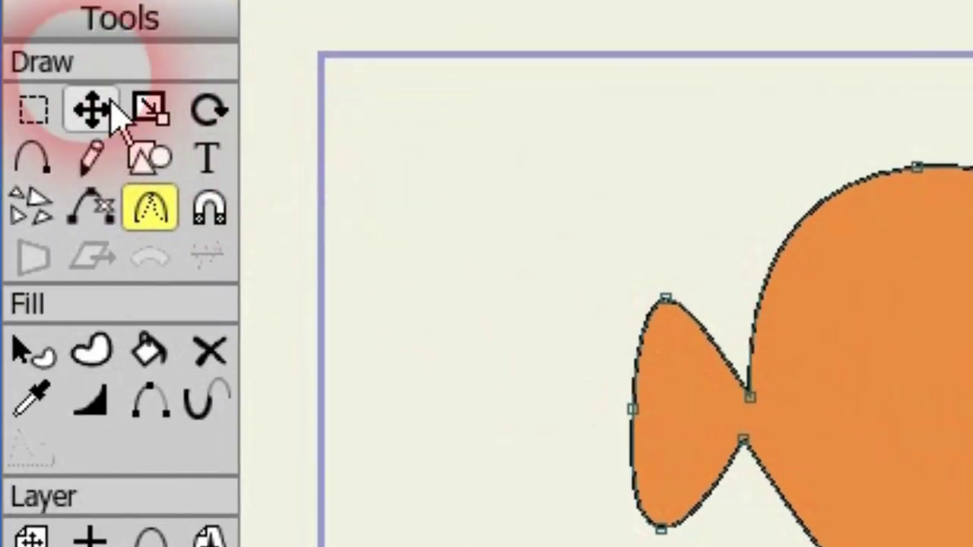
- Select the left ear's five points, scale them down slightly and move the ear inward towards the head
click(33, 110)
drag(506, 200, 742, 509)
drag(694, 483, 682, 500)
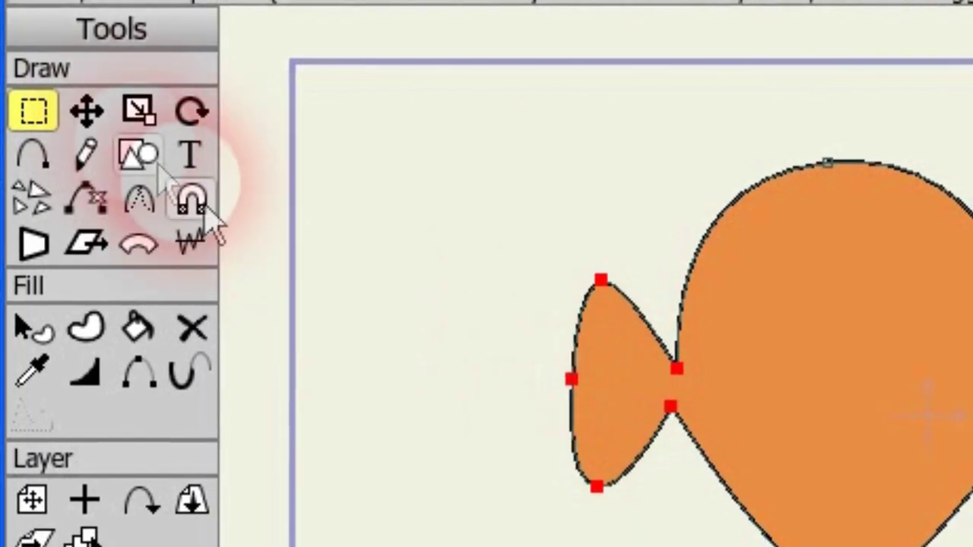
click(139, 111)
drag(543, 477, 570, 463)
click(86, 111)
click(624, 396)
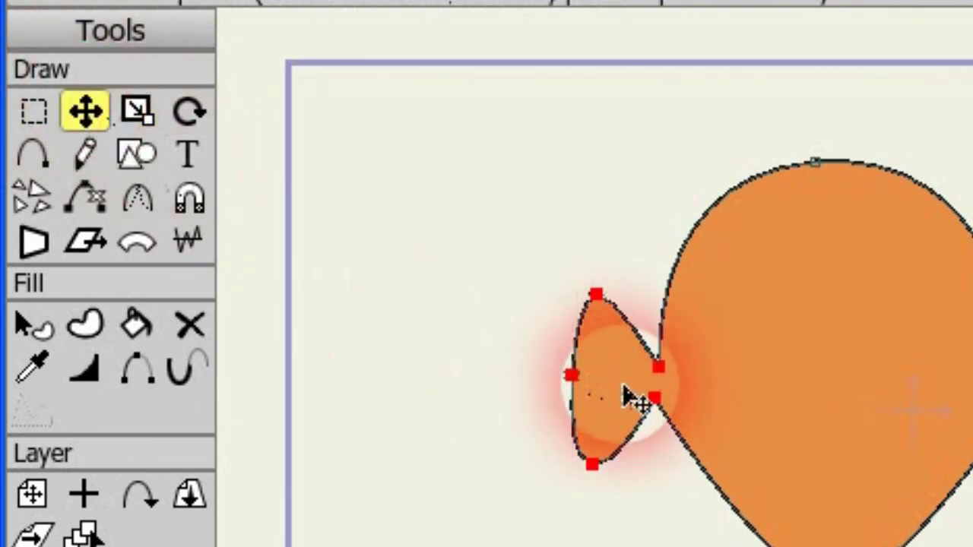
drag(623, 395, 645, 397)
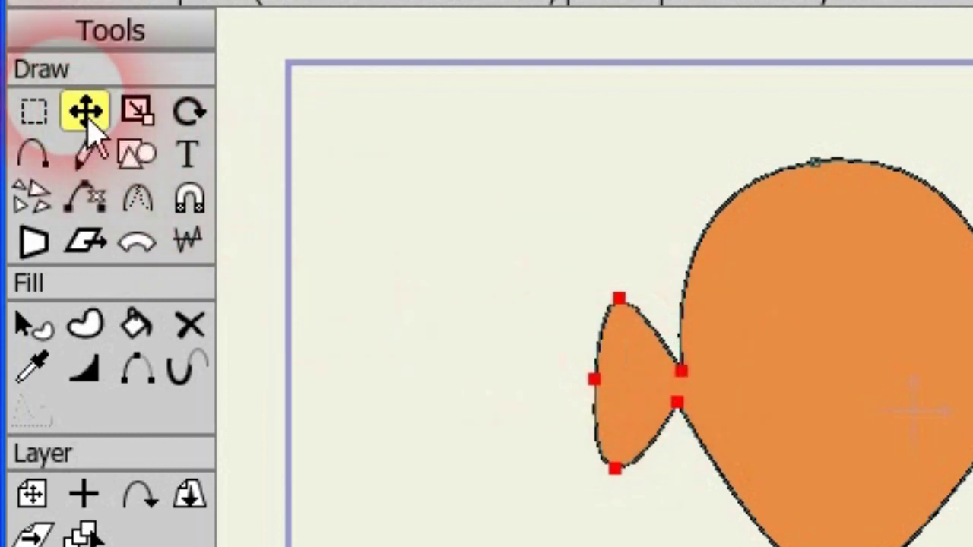
- Select the right ear's five points, scale them down and move the ear inward towards the head
click(33, 112)
drag(856, 131, 666, 374)
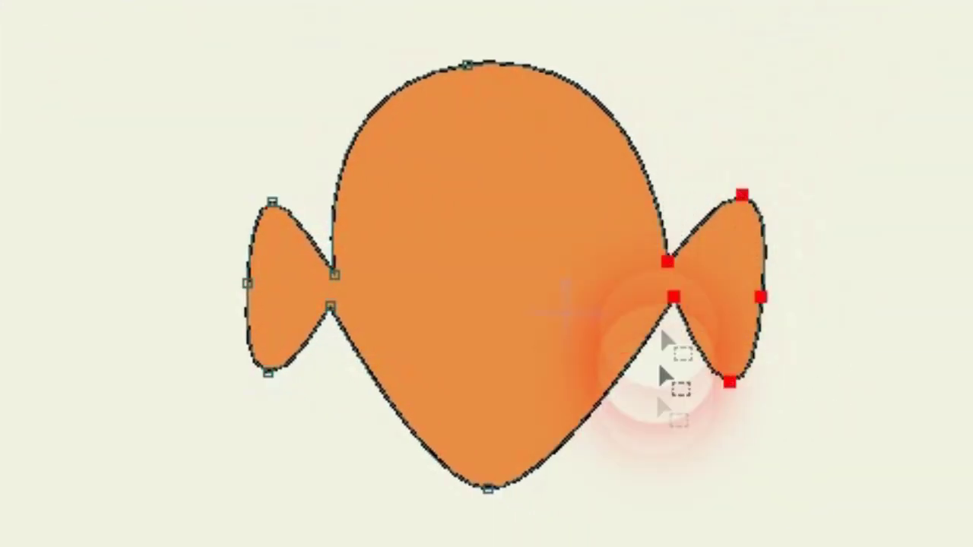
key(s)
drag(754, 374, 736, 358)
drag(738, 311, 665, 285)
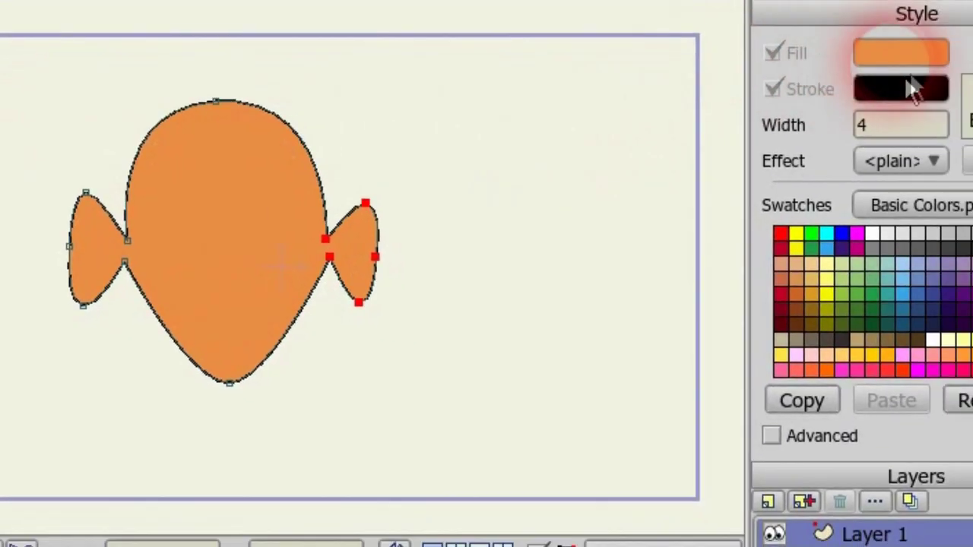
- Set the fill colour to white FFFFFF and draw an upright oval eye on the left half of the face
click(905, 57)
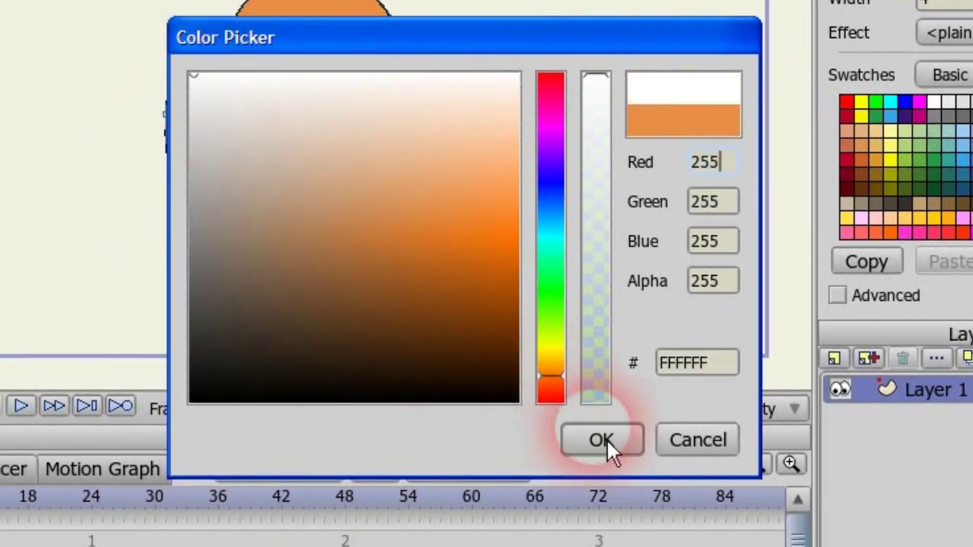
click(601, 440)
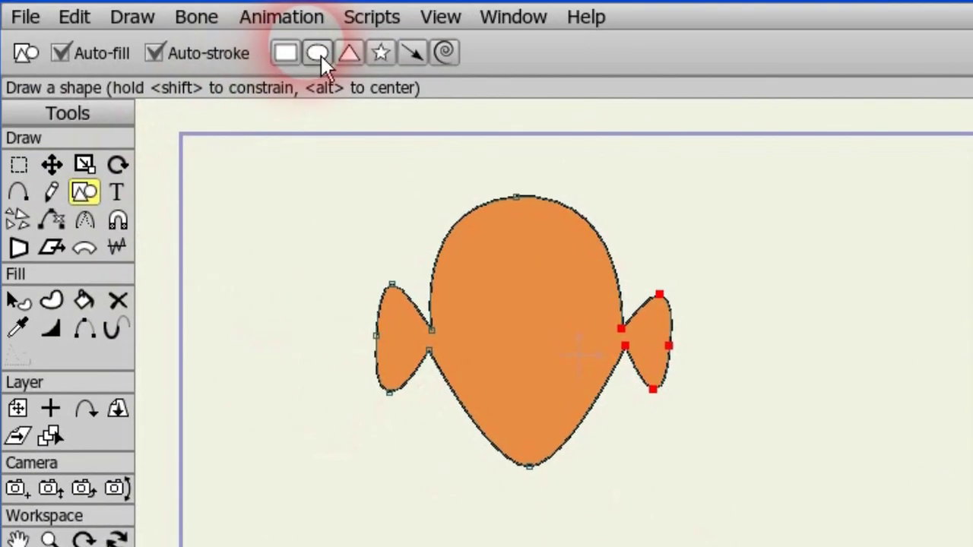
click(319, 55)
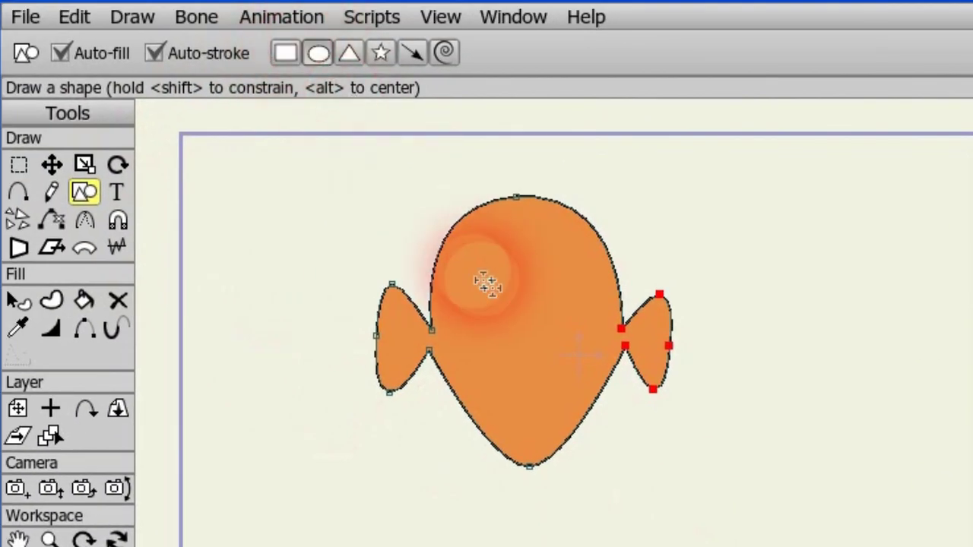
drag(456, 256, 499, 326)
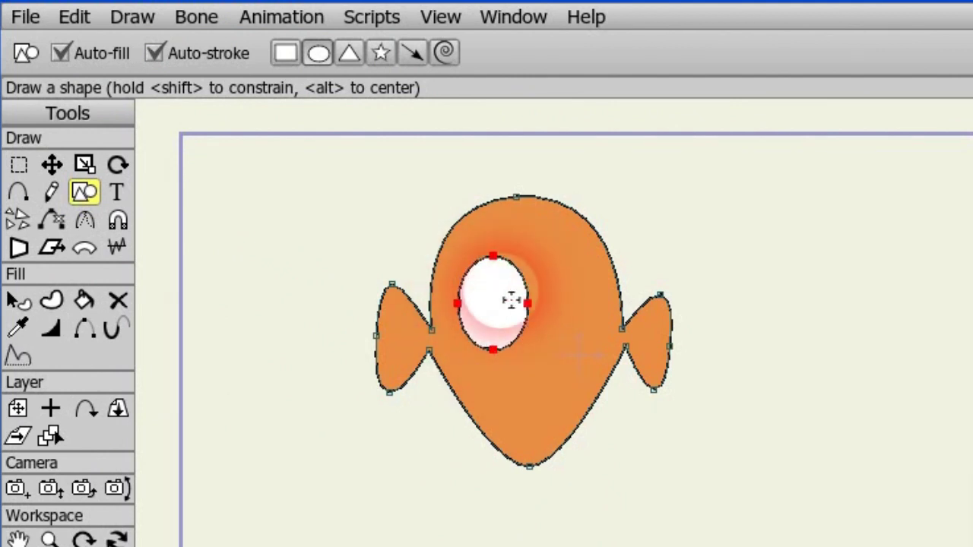
- Duplicate the white eye by copy and paste, and place the two eyes side by side with a small gap
click(76, 17)
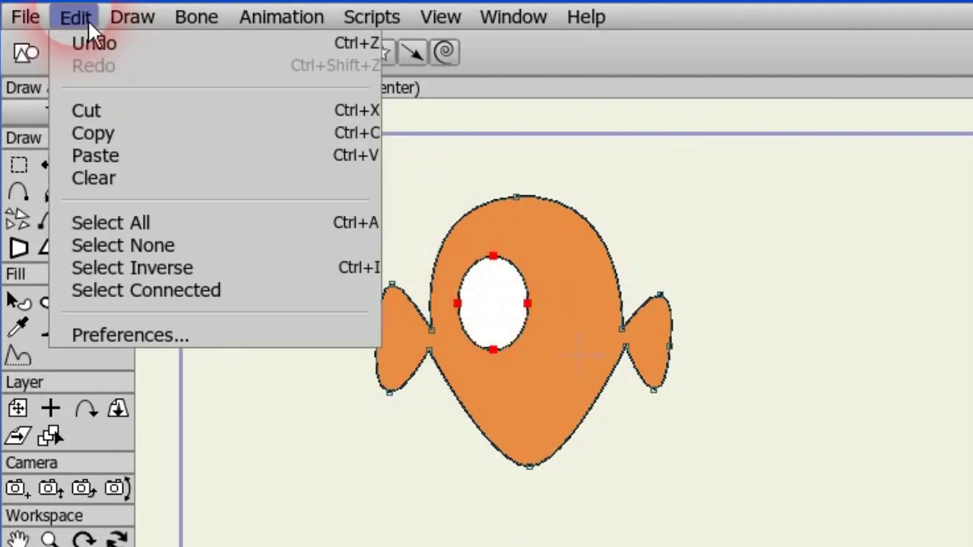
click(126, 139)
click(84, 17)
click(141, 156)
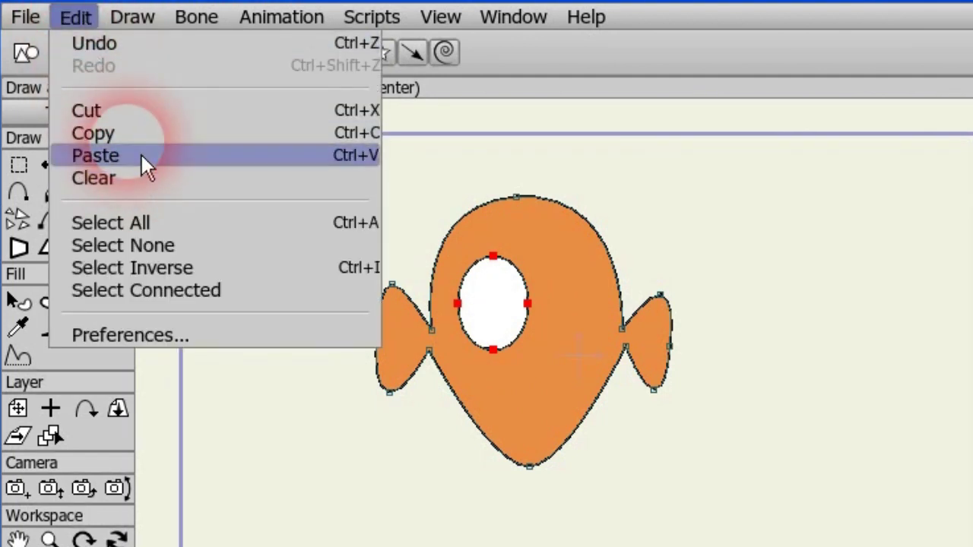
drag(484, 303, 557, 307)
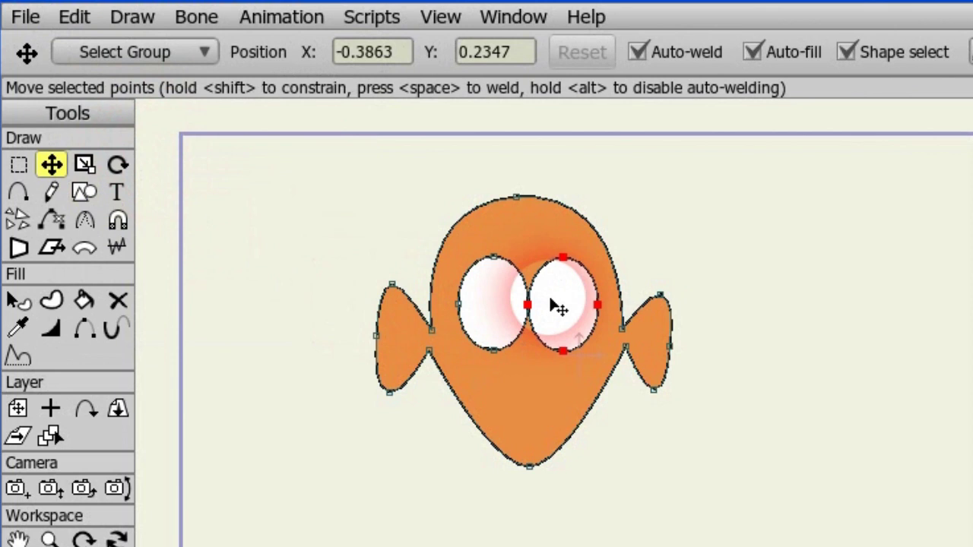
click(495, 304)
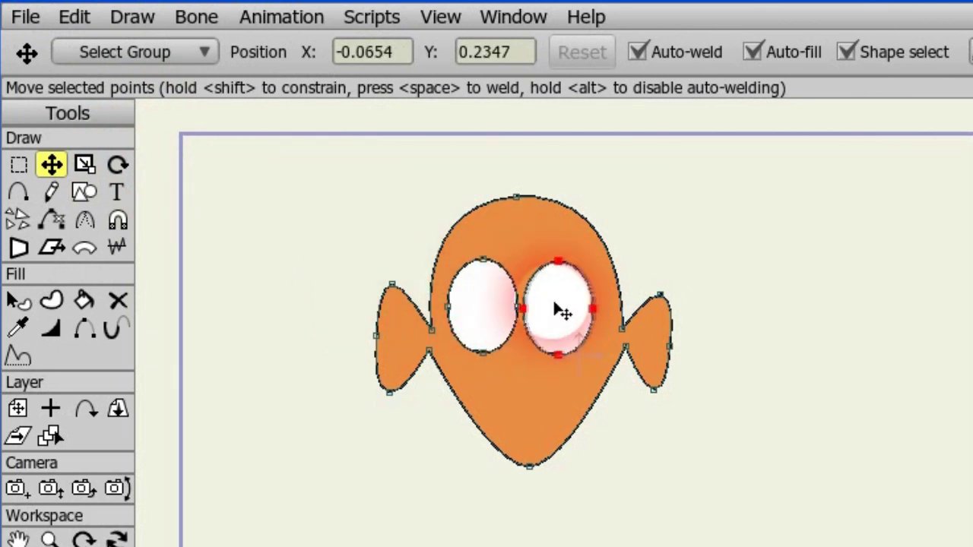
drag(559, 301, 562, 304)
- Draw a curved nose line freehand between and below the eyes, and reposition its lower end points
scroll(562, 303, up, 2)
scroll(586, 327, up, 2)
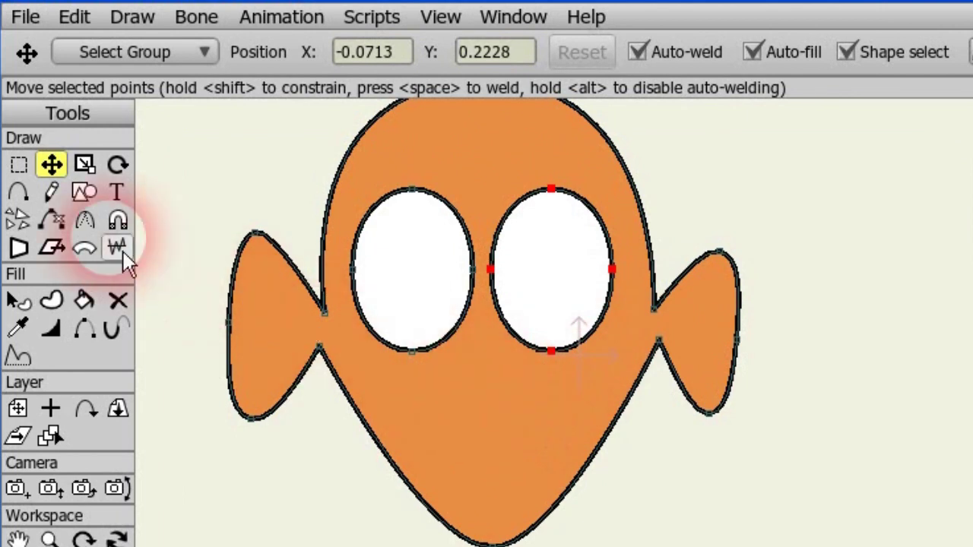
click(50, 191)
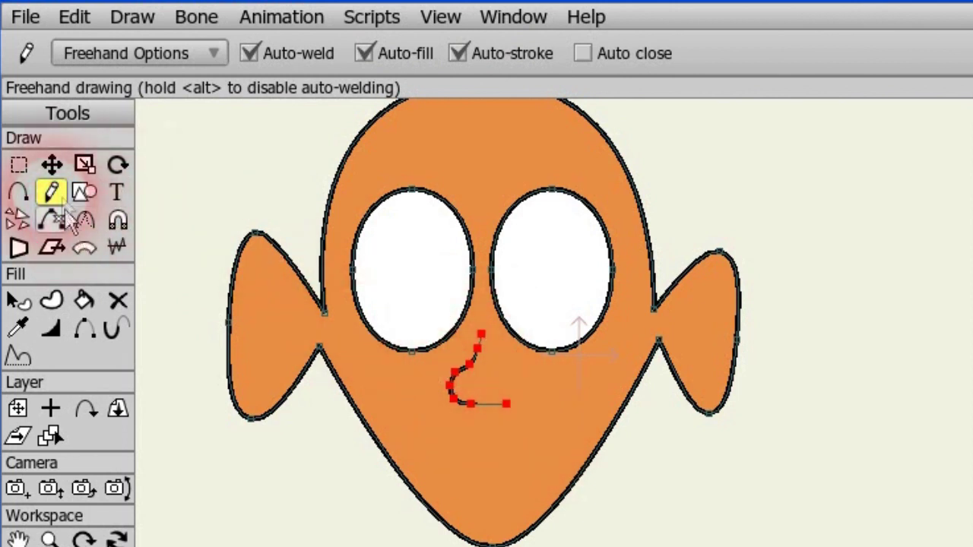
click(53, 167)
drag(507, 404, 494, 399)
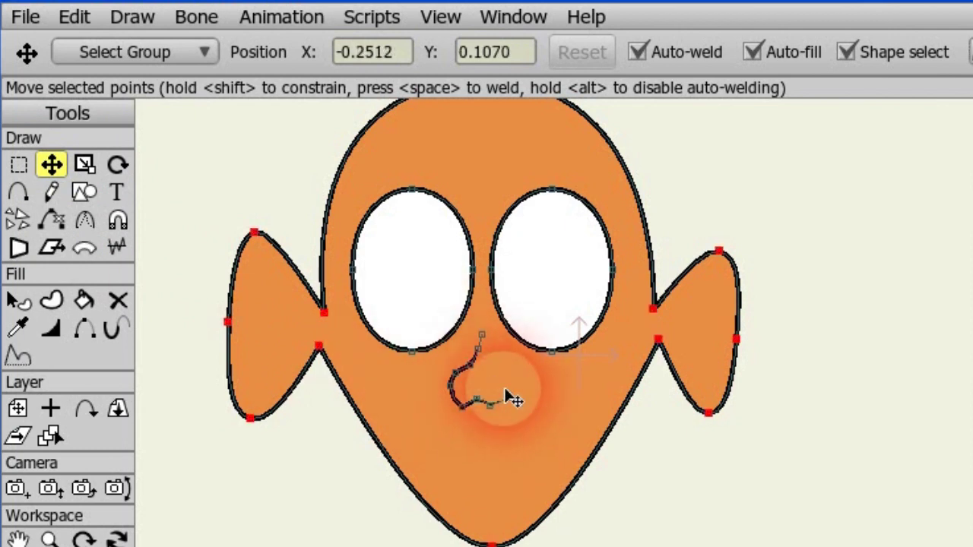
- Draw a wide, flat white oval mouth below the nose with the ellipse shape
click(84, 192)
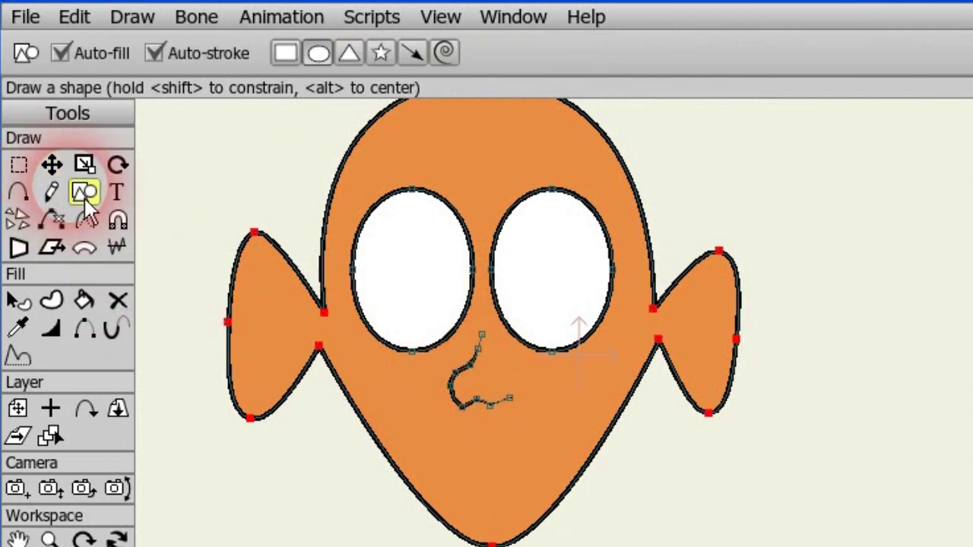
click(322, 55)
drag(546, 427, 426, 484)
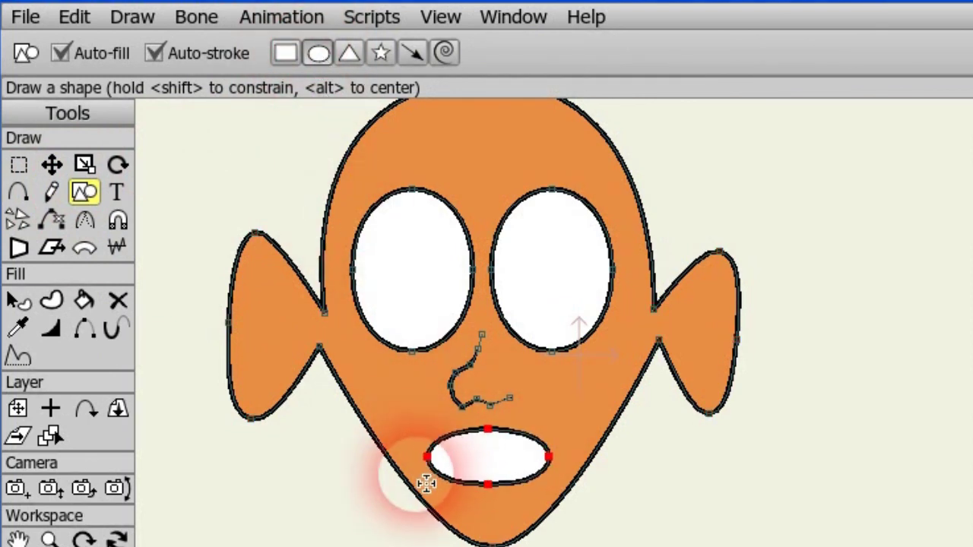
- Sharpen the mouth's left and right end points into pointed corners with the Curvature tool
click(83, 222)
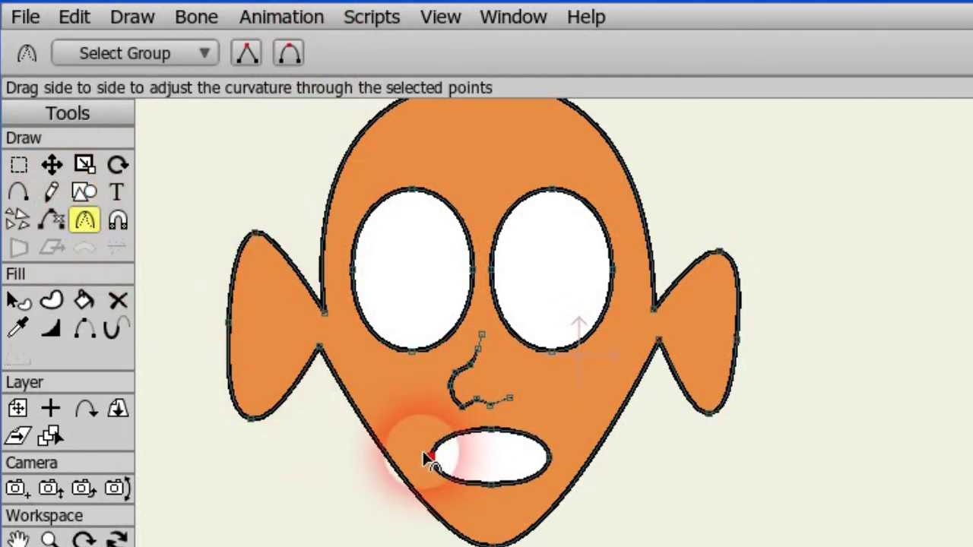
click(19, 165)
click(548, 457)
click(84, 221)
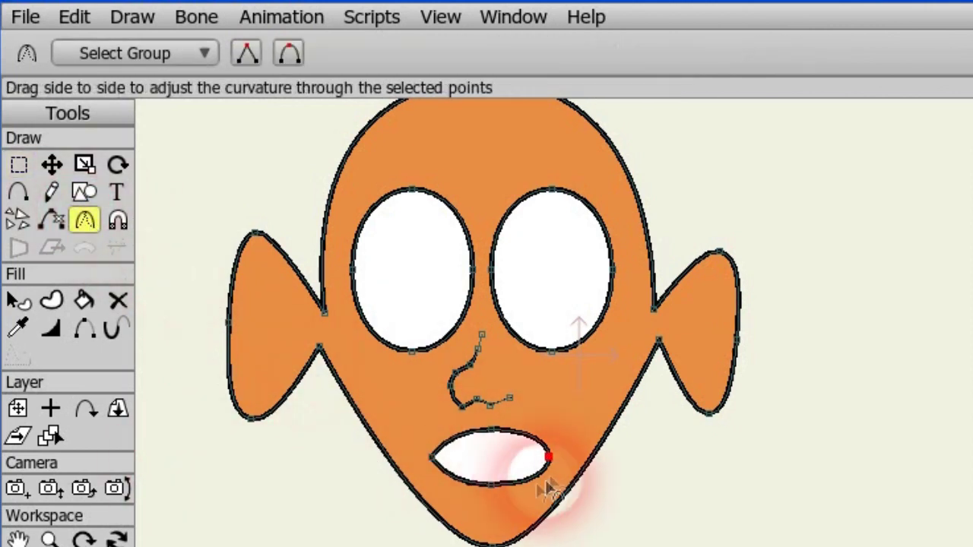
- Select the mouth's upper and lower middle points, adjust their curvature and widen the line there to about 17.6 for thick lips
click(19, 165)
click(84, 222)
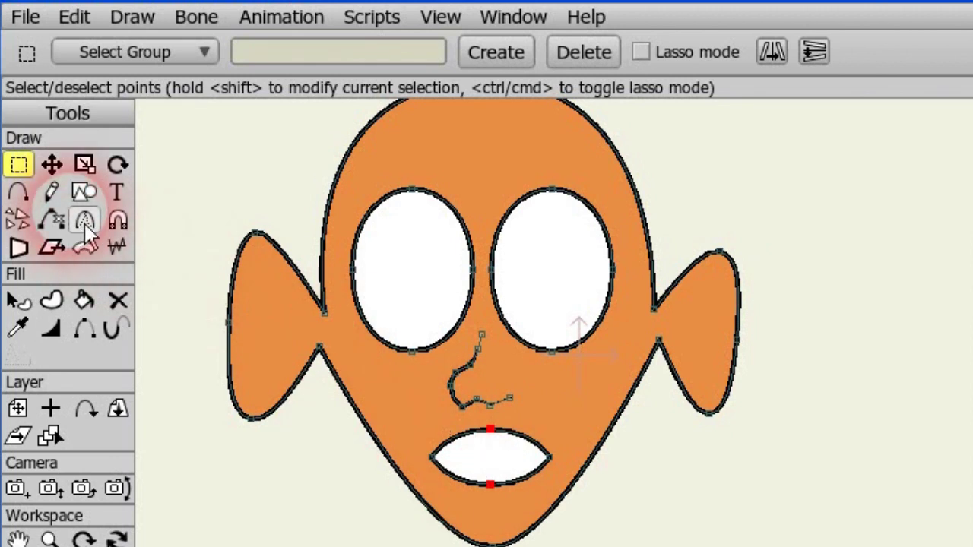
drag(530, 432, 495, 443)
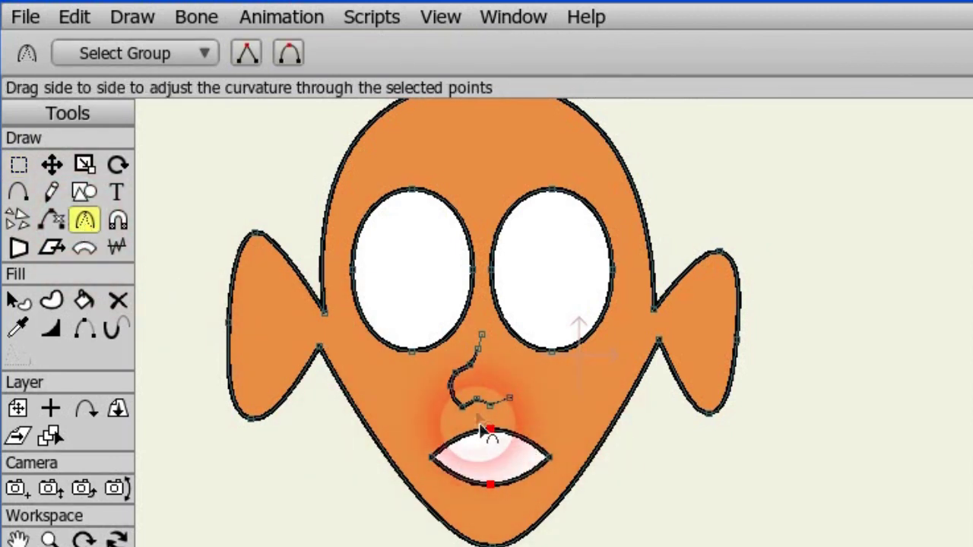
click(54, 334)
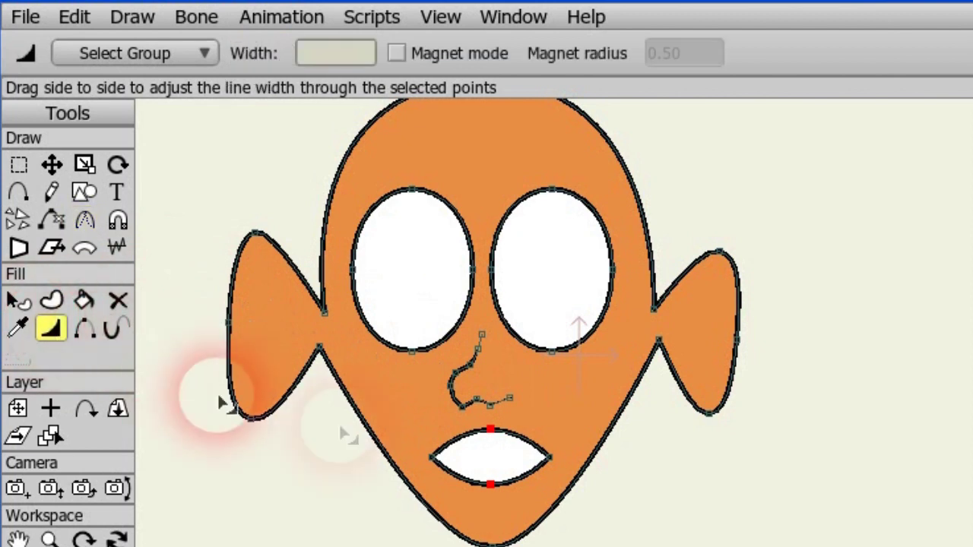
drag(542, 456, 776, 456)
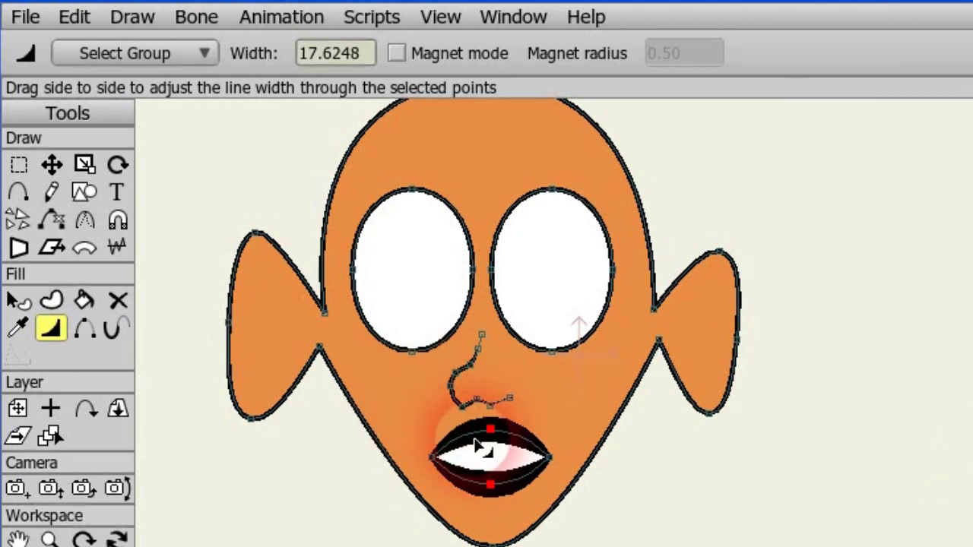
- Set the fill colour to black and draw a round pupil in the lower part of the left eye
click(84, 191)
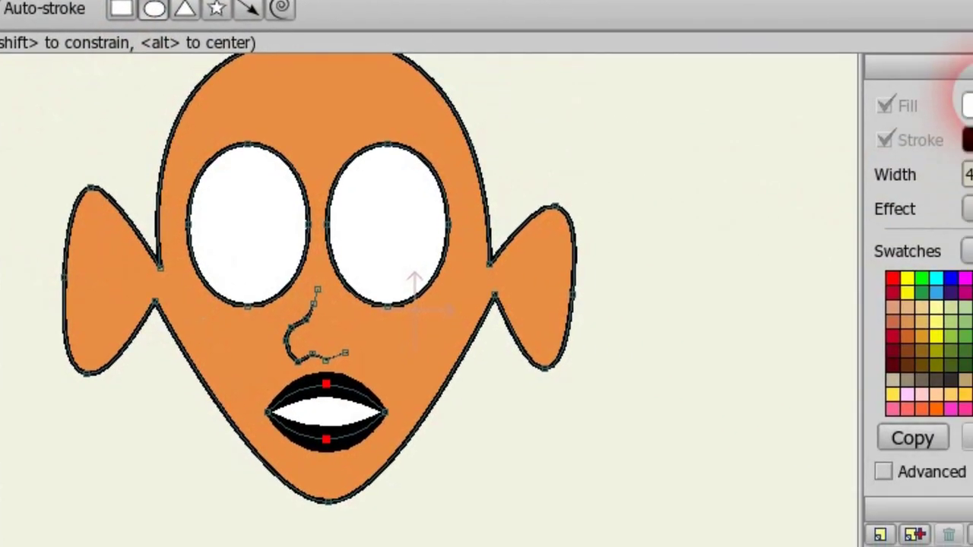
click(965, 102)
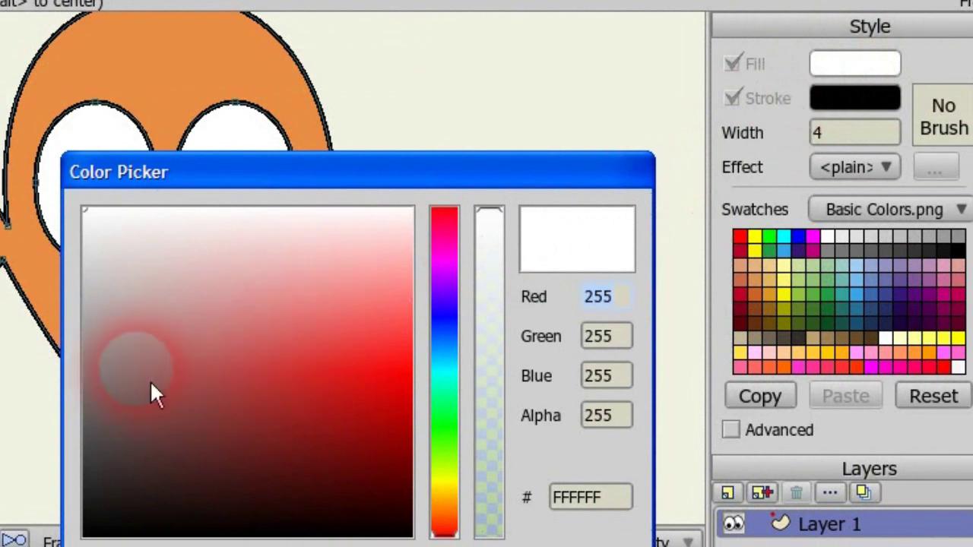
click(107, 521)
click(590, 495)
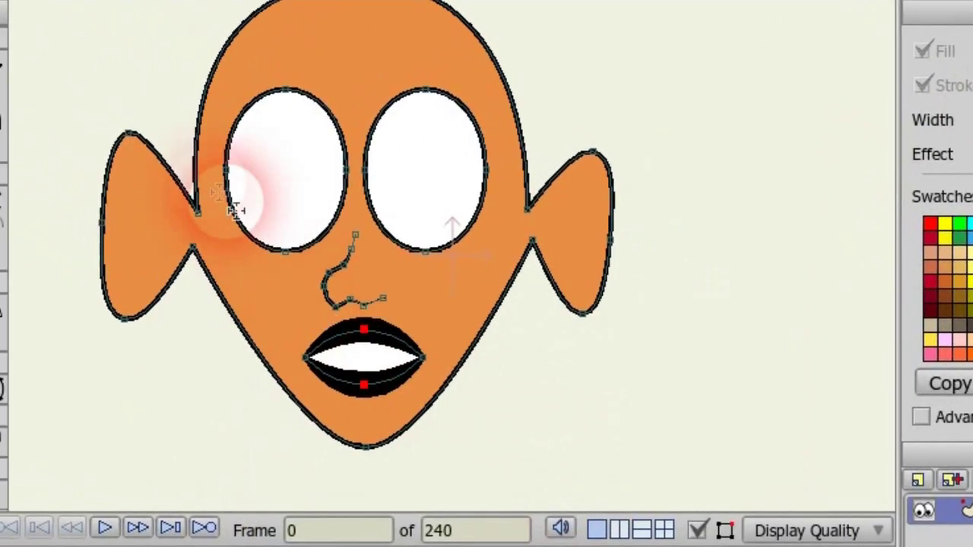
drag(330, 248, 398, 297)
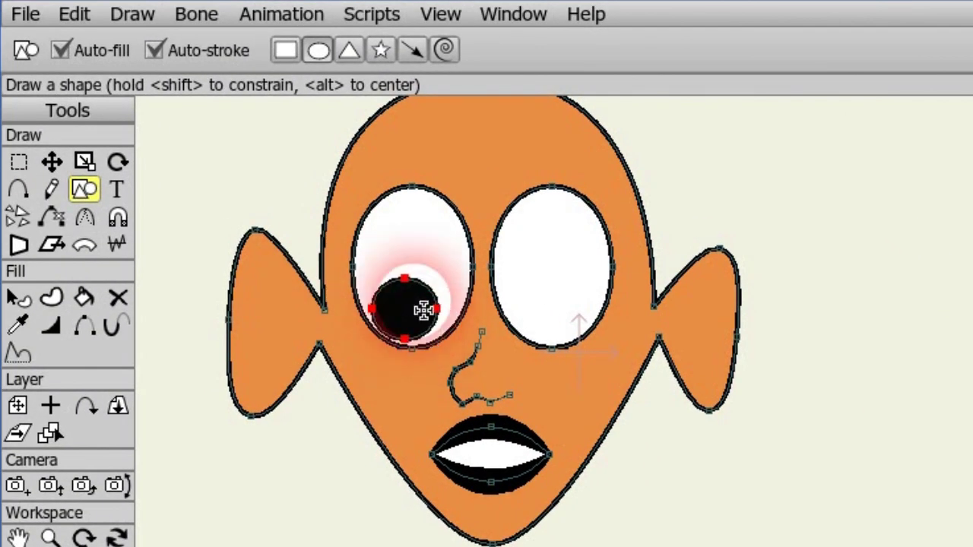
- Duplicate the black pupil by copy and paste, and move the copy into the right eye
click(76, 14)
click(93, 131)
click(76, 14)
click(120, 153)
drag(401, 296, 544, 297)
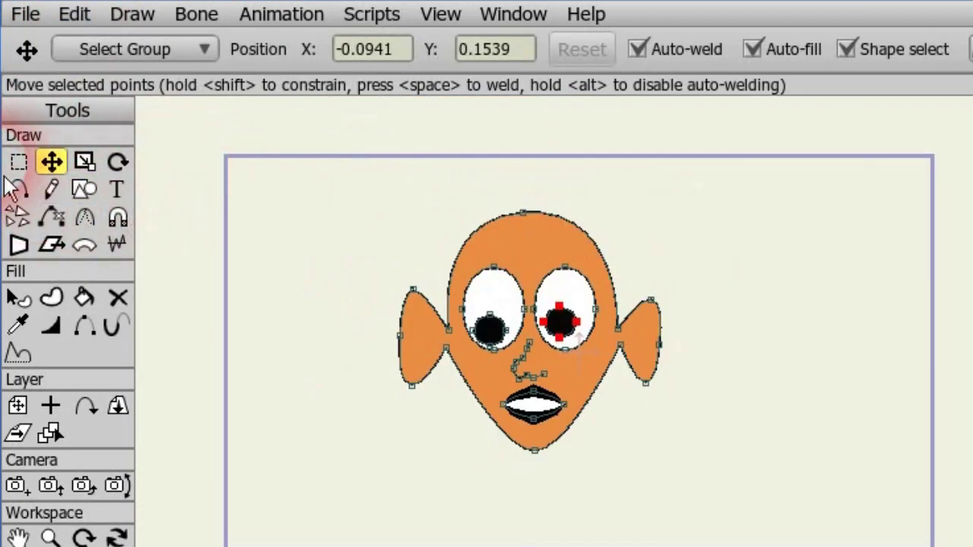
- Choose the ellipse shape and compare stroke brushes, applying the hair-like vertical strokes brush with jitter angle 90 and spacing 25%
click(85, 192)
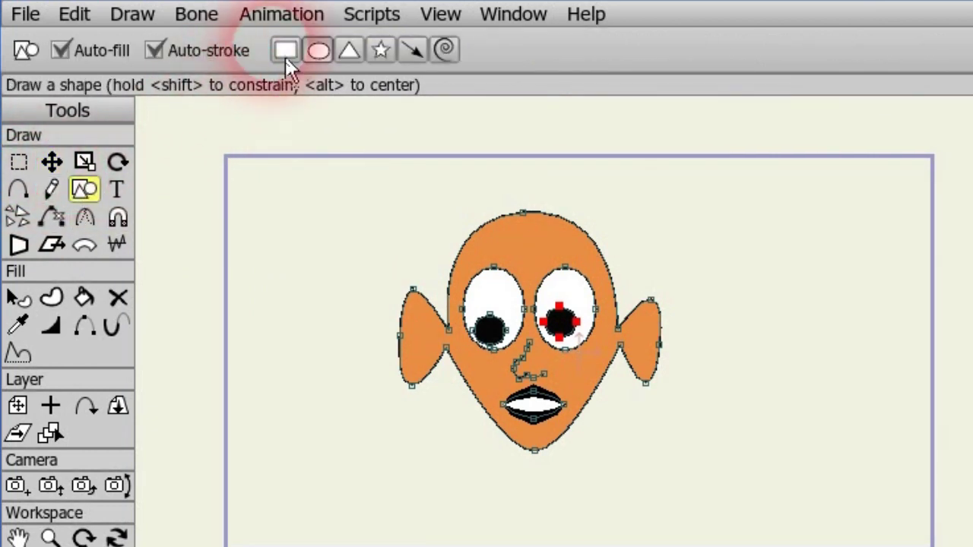
click(318, 50)
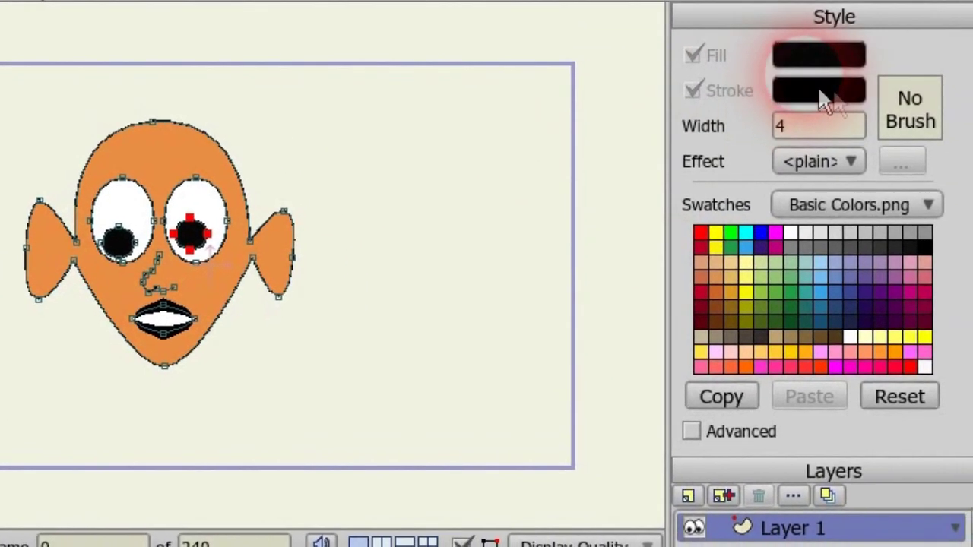
click(915, 107)
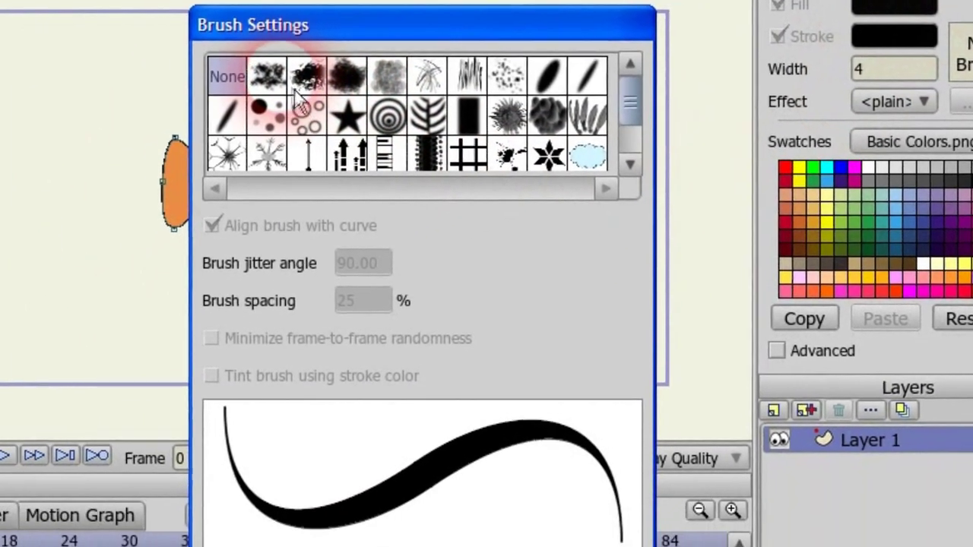
click(267, 76)
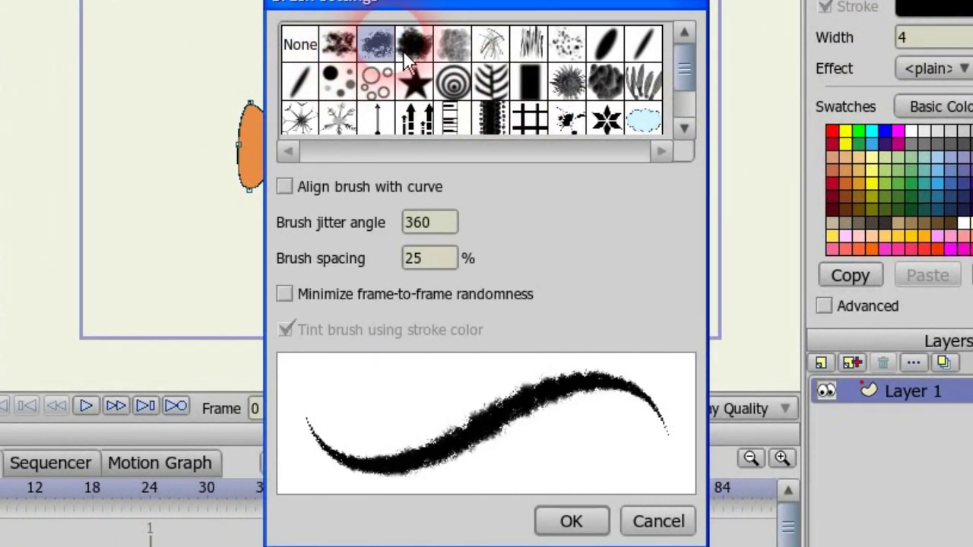
click(417, 54)
click(434, 435)
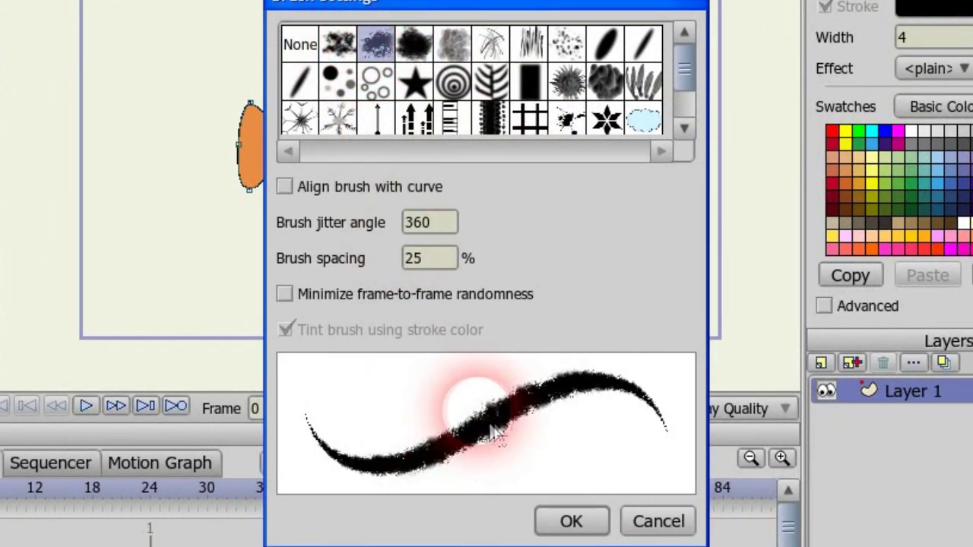
click(567, 43)
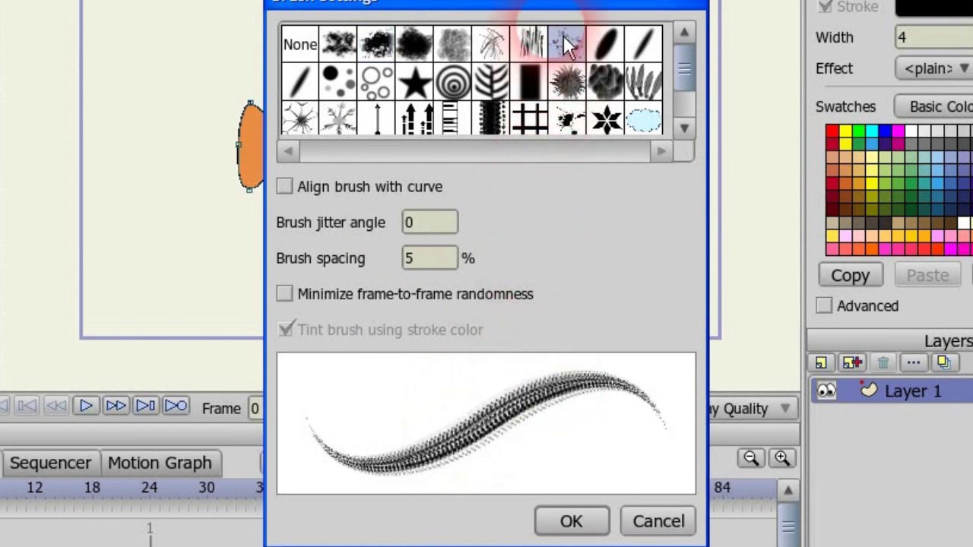
click(532, 52)
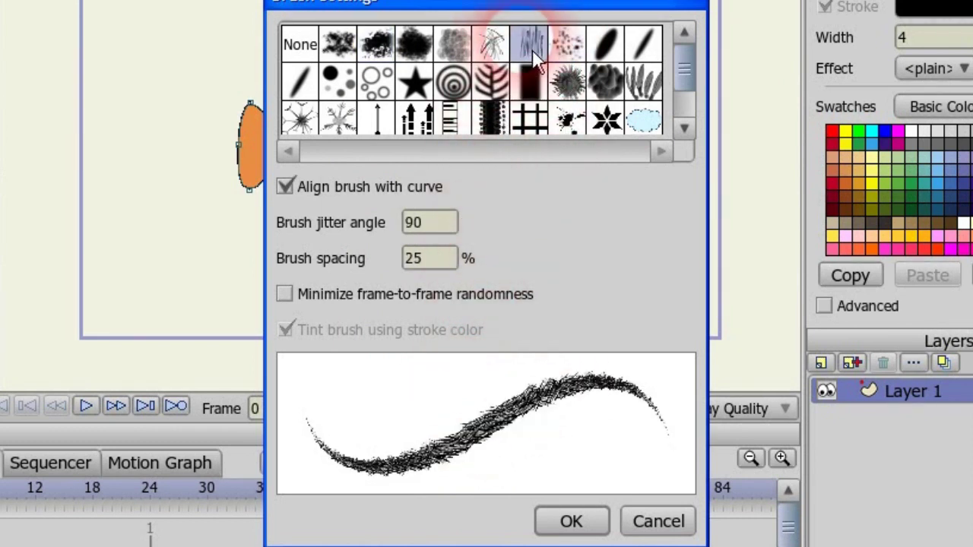
click(571, 521)
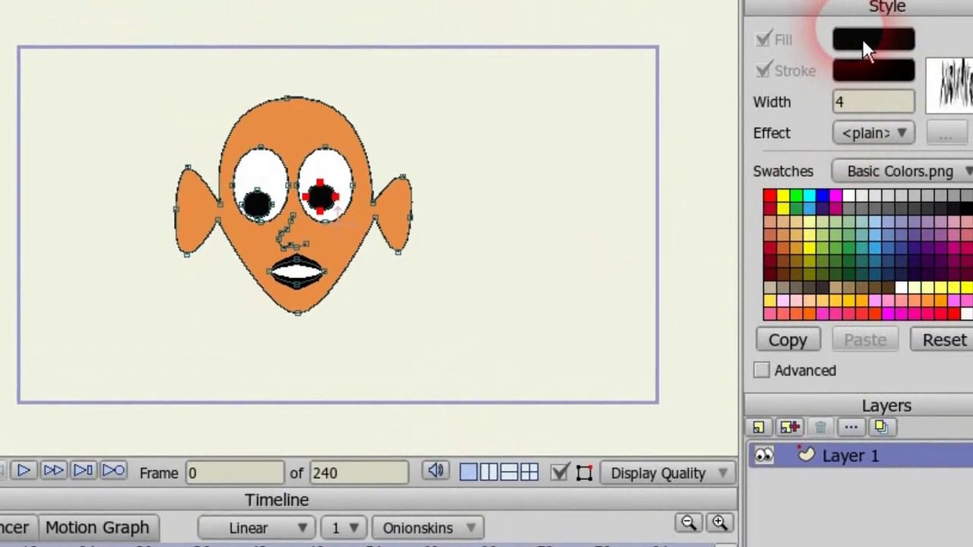
- Set a near-black fill and a line width of 21, and draw a large circle right of the head as the hair
click(865, 42)
click(322, 468)
click(551, 524)
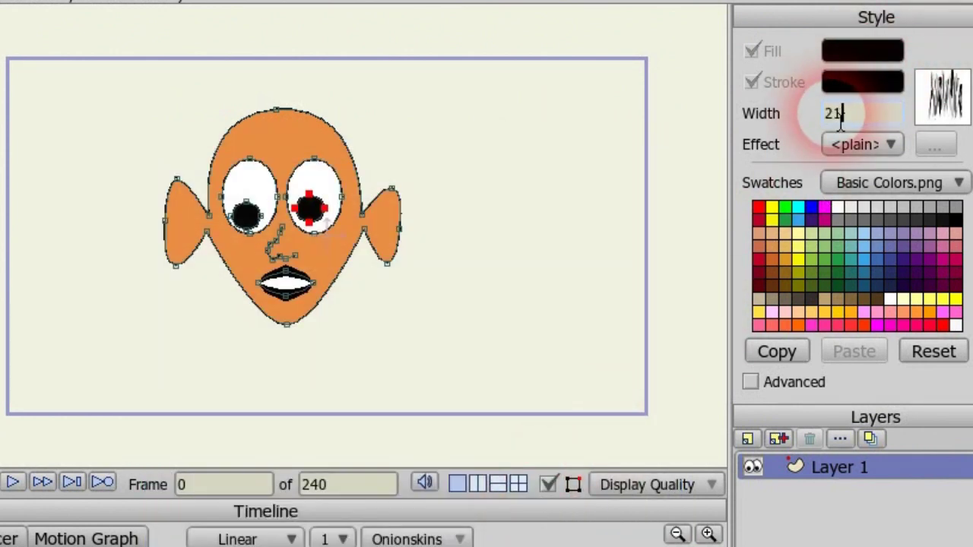
drag(504, 140, 633, 267)
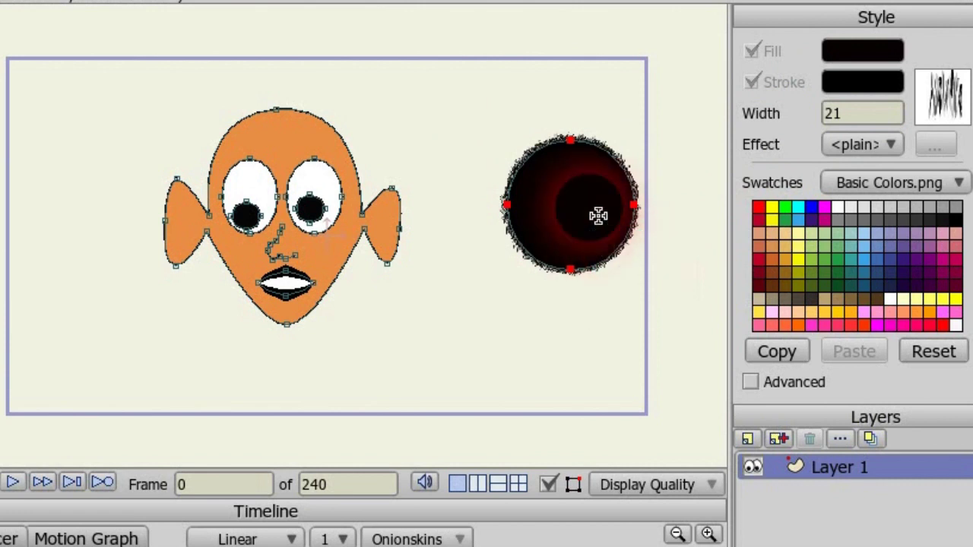
- Add 14 points around the hair circle's outline, three on each left quarter and four on each right quarter
scroll(546, 200, up, 1)
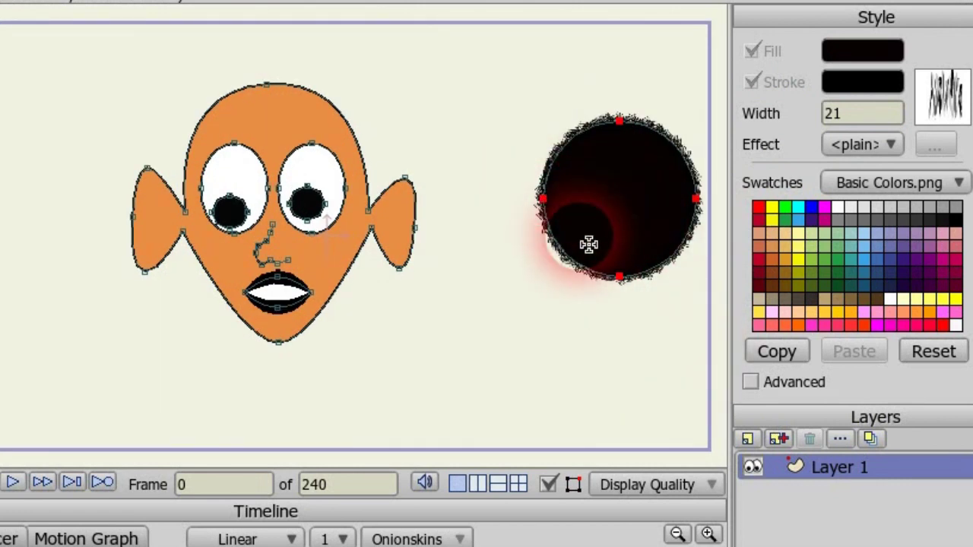
scroll(589, 245, up, 1)
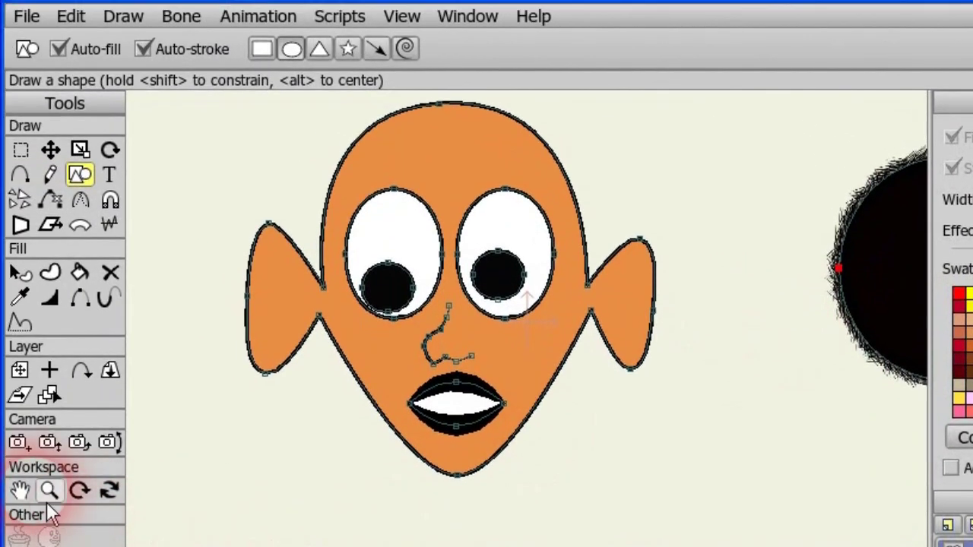
click(20, 491)
drag(817, 353, 392, 384)
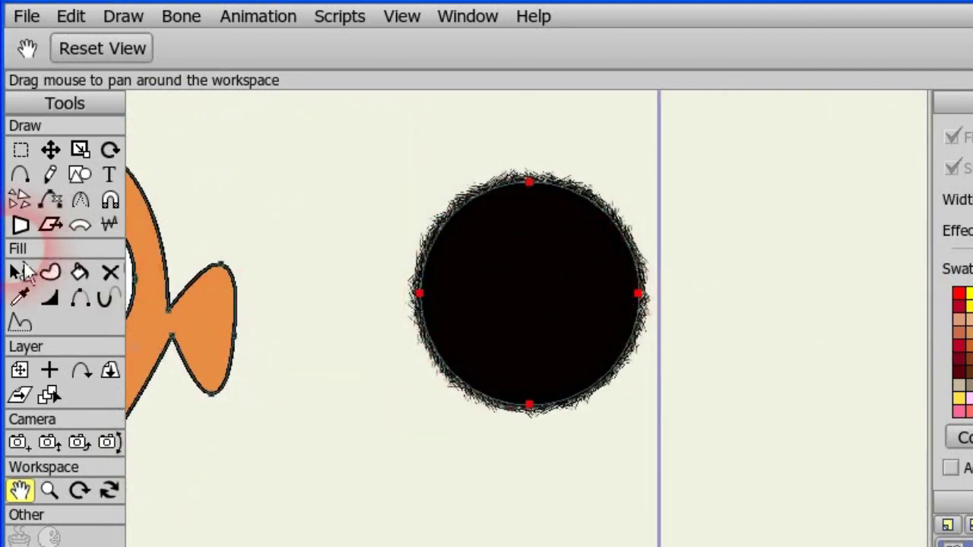
click(19, 174)
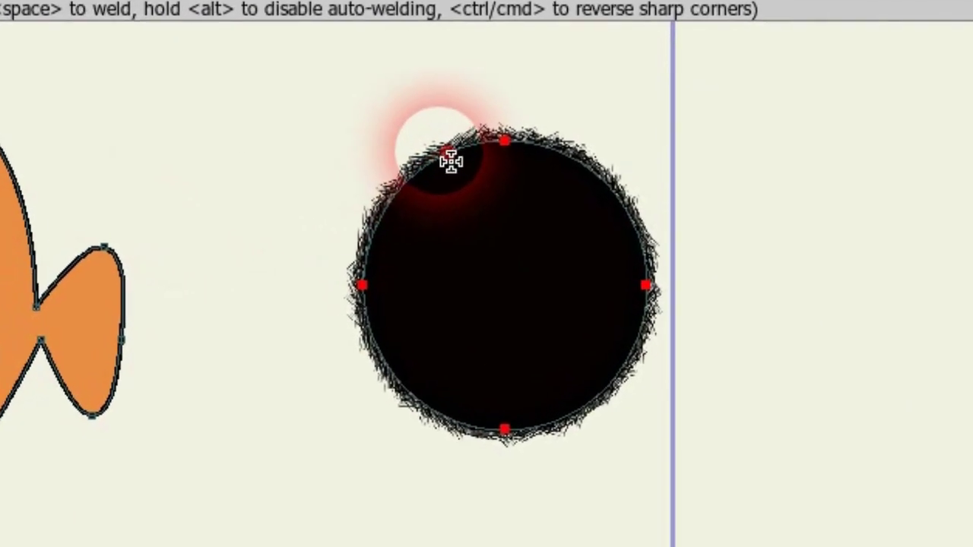
click(423, 131)
click(384, 166)
click(347, 213)
click(348, 341)
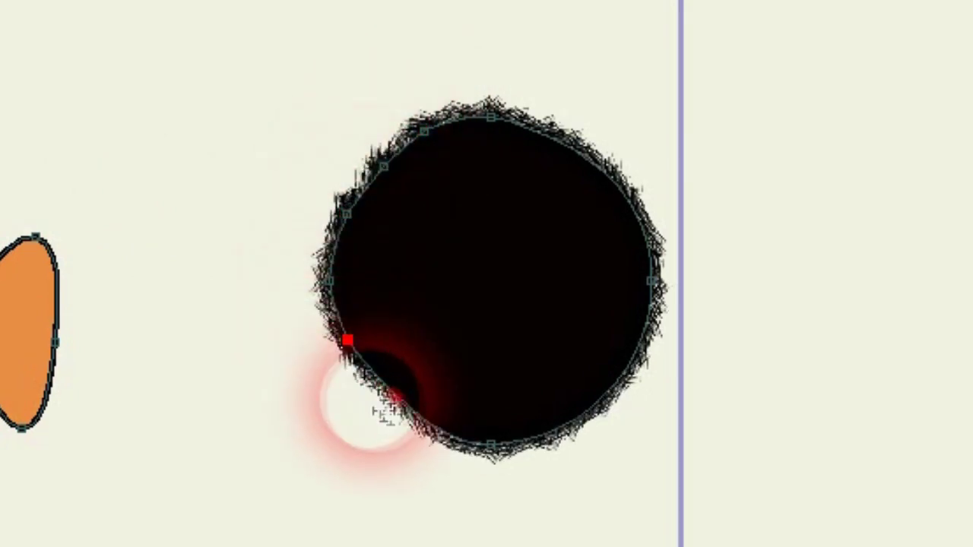
click(386, 389)
click(434, 431)
click(526, 436)
click(580, 403)
click(613, 372)
click(636, 342)
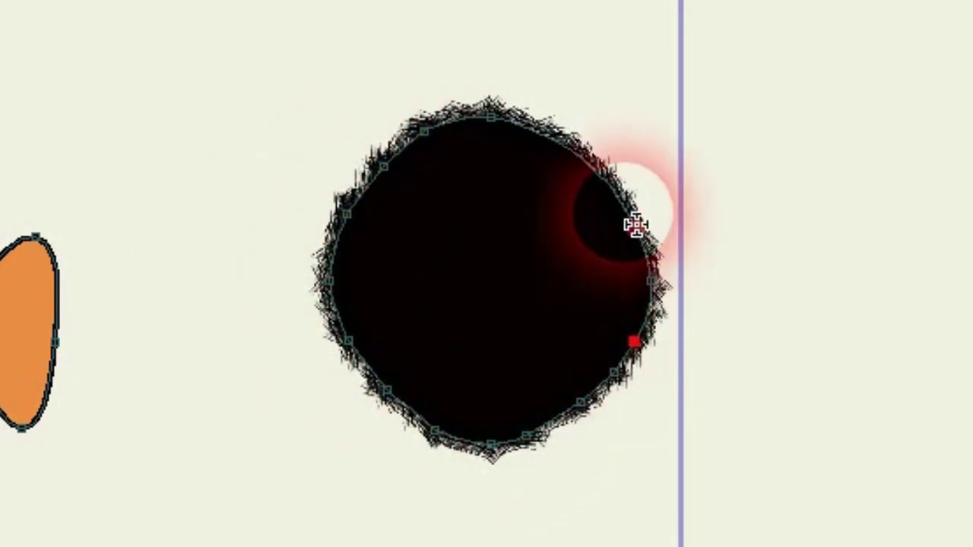
click(637, 233)
click(601, 194)
click(567, 159)
click(526, 129)
- Move the hair circle's lower points upward to hollow it into an arch with two hanging side ends
scroll(538, 306, up, 2)
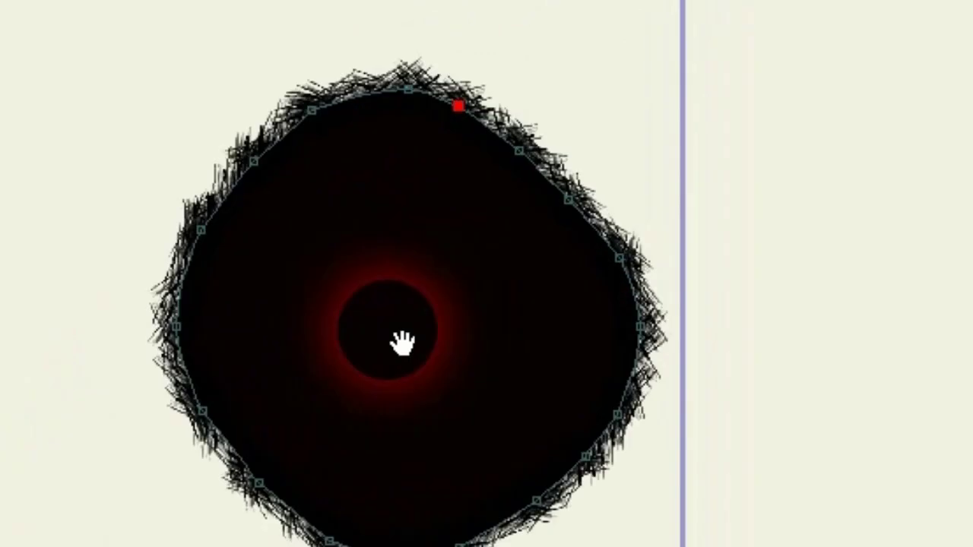
drag(402, 343, 454, 335)
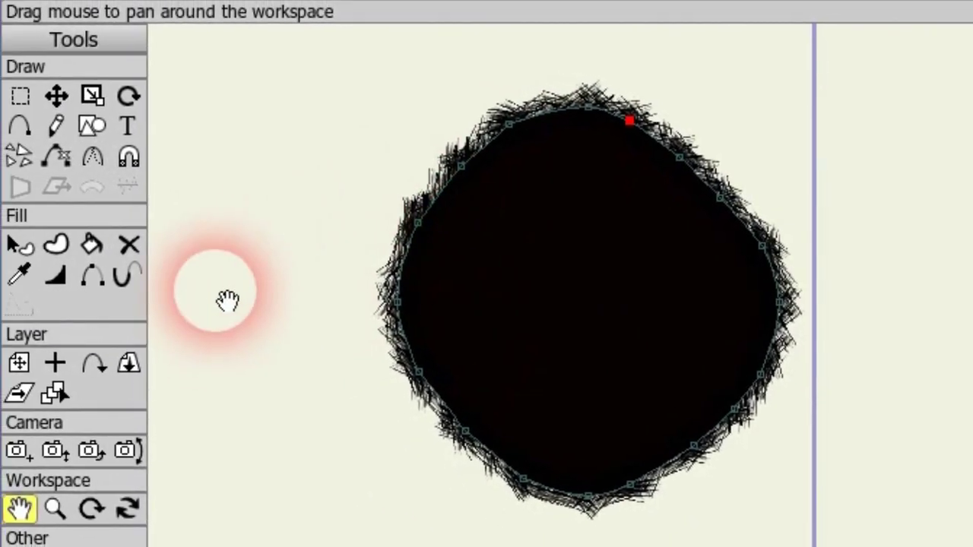
click(55, 95)
click(584, 489)
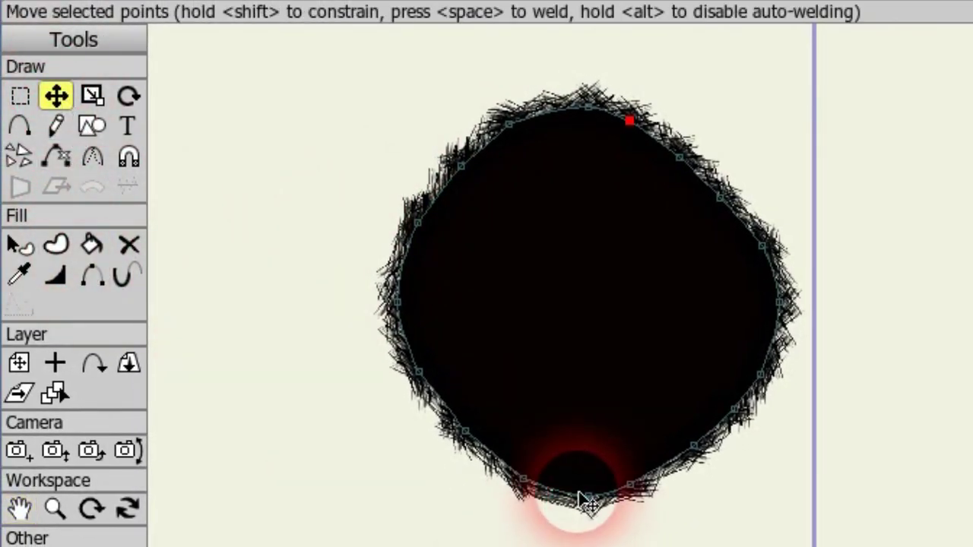
drag(584, 489, 573, 190)
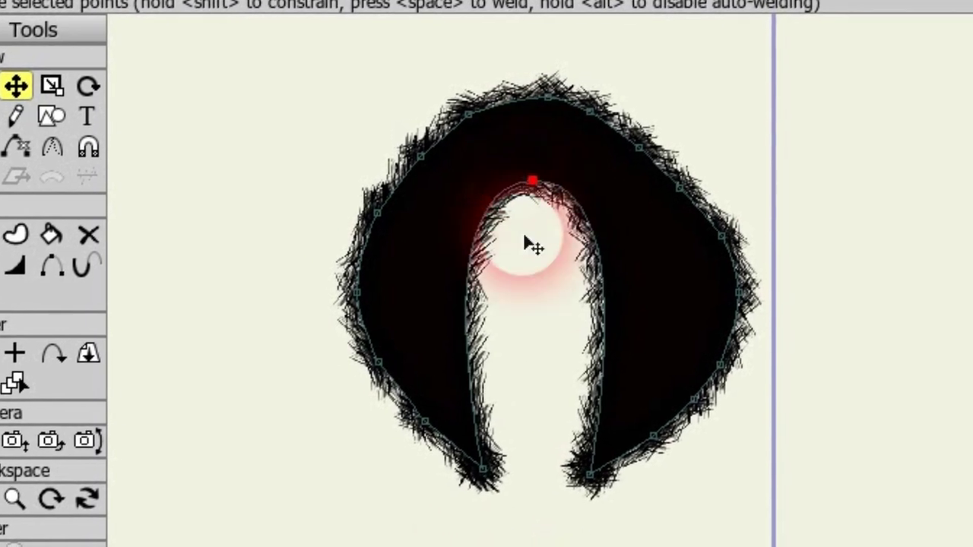
drag(435, 456, 426, 187)
drag(380, 411, 406, 204)
drag(530, 515, 525, 171)
drag(575, 424, 568, 185)
drag(641, 382, 615, 223)
drag(670, 353, 649, 362)
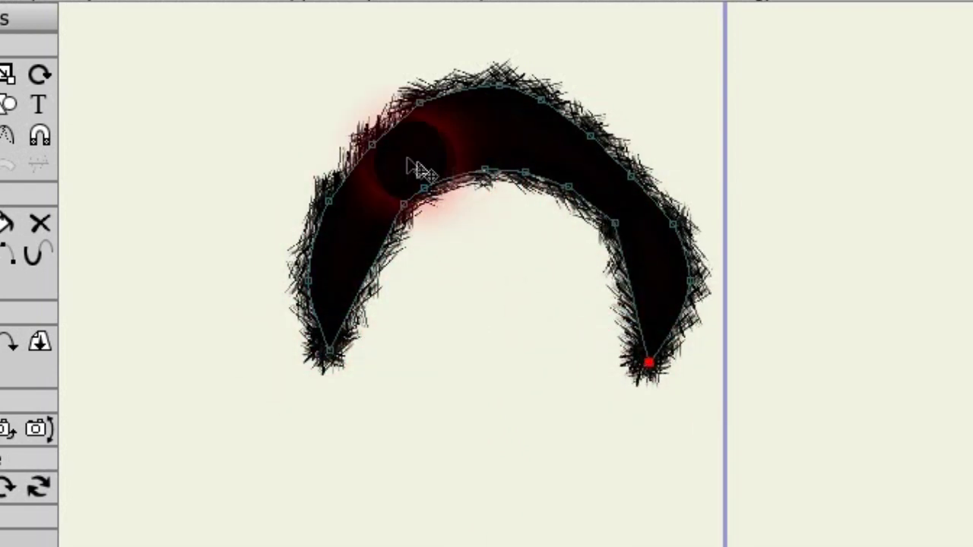
- Reposition the arch's inner edge points to form a hairline with a small central peak between two notches
drag(483, 170, 485, 191)
drag(424, 188, 458, 169)
drag(565, 185, 519, 167)
drag(400, 197, 447, 202)
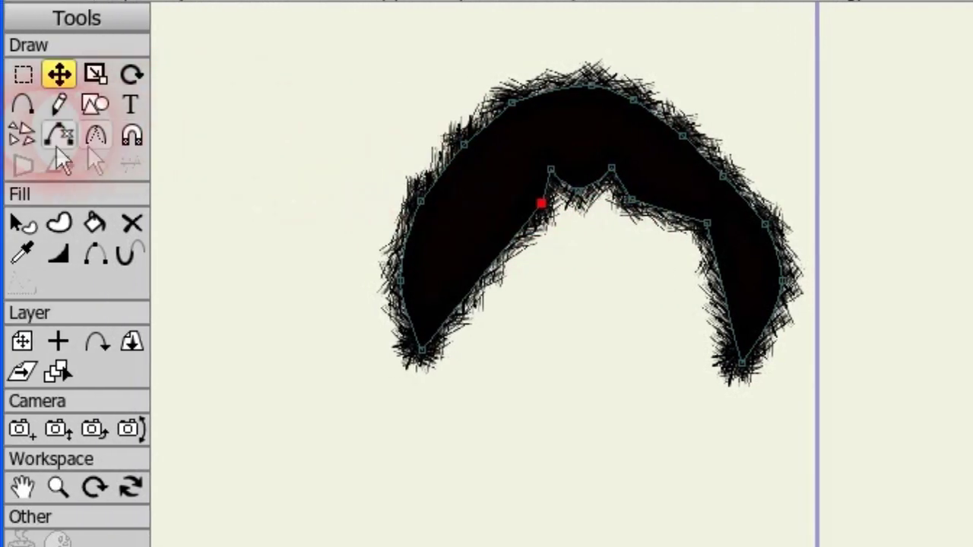
- Add four points along the hair arch's left inner edge and further points along its right inner edge
click(23, 108)
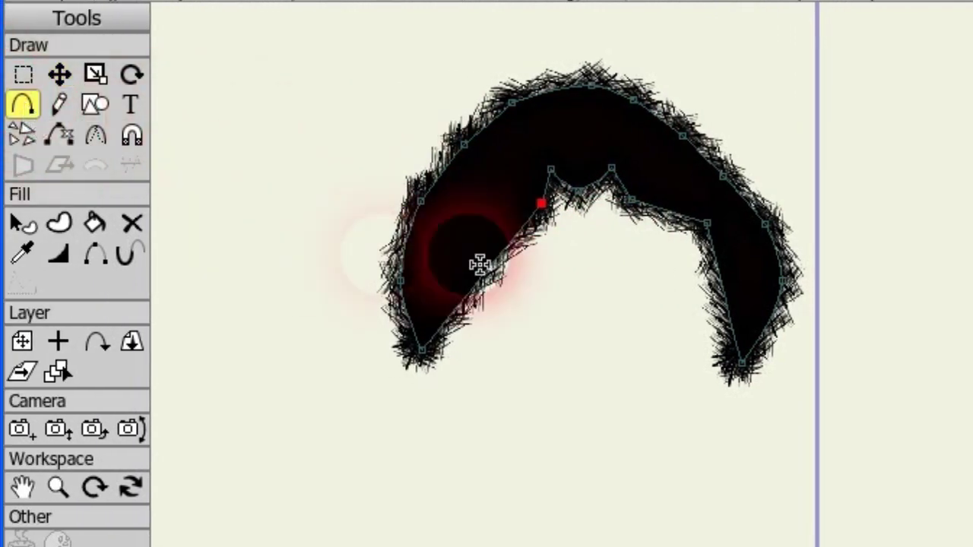
click(517, 235)
click(495, 261)
click(465, 298)
click(443, 326)
click(672, 213)
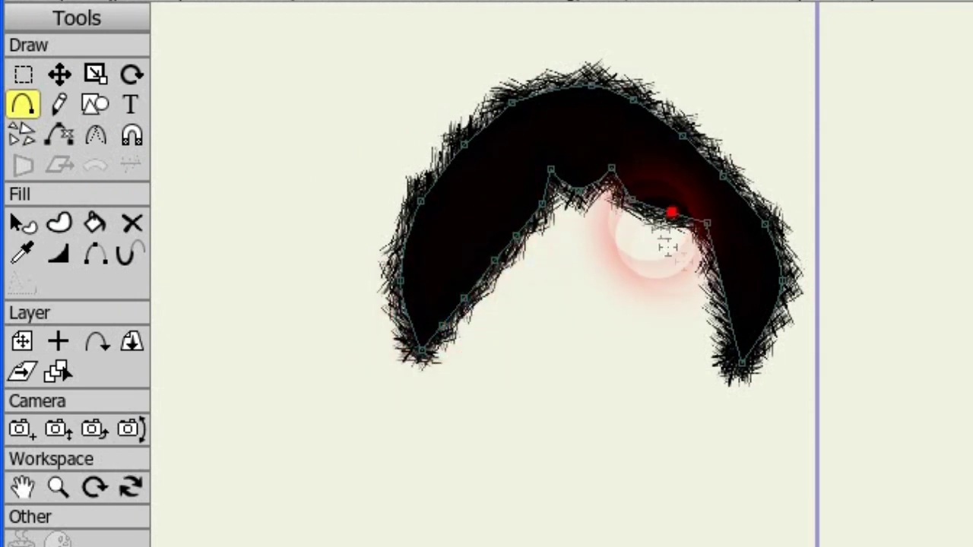
- Move the hair's left inner edge points upward to slim that side and shape another notch in the fringe
click(59, 73)
click(508, 179)
drag(491, 256, 489, 199)
drag(460, 292, 460, 234)
drag(436, 316, 438, 261)
drag(413, 342, 430, 343)
- Pull the hair's right side inward, flatten the crown and adjust the upper left outline points to even out the shape
mouse_move(733, 356)
mouse_down()
mouse_move(722, 338)
mouse_move(721, 348)
mouse_up()
drag(774, 272, 752, 257)
drag(754, 216, 731, 211)
drag(673, 132, 666, 143)
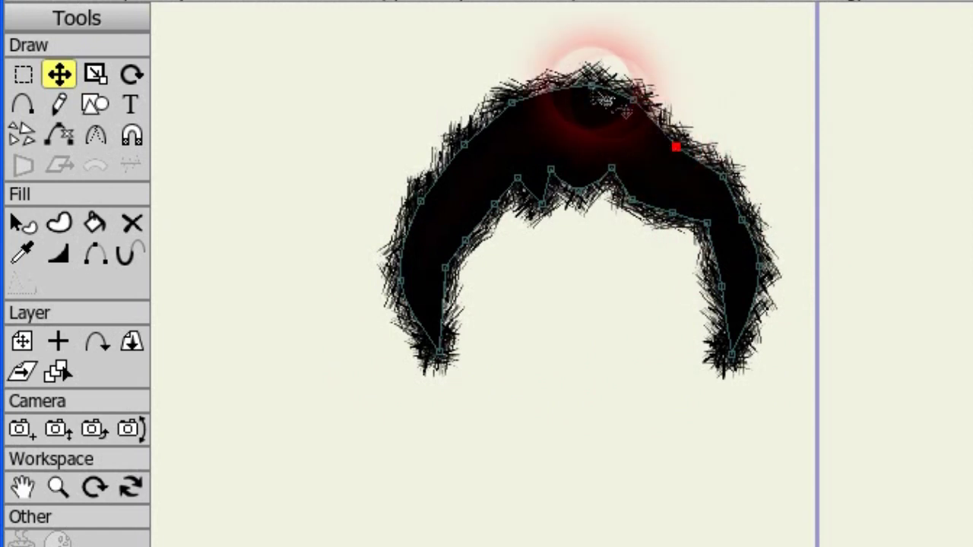
drag(592, 88, 584, 101)
drag(513, 102, 522, 99)
drag(453, 134, 468, 133)
drag(411, 193, 425, 178)
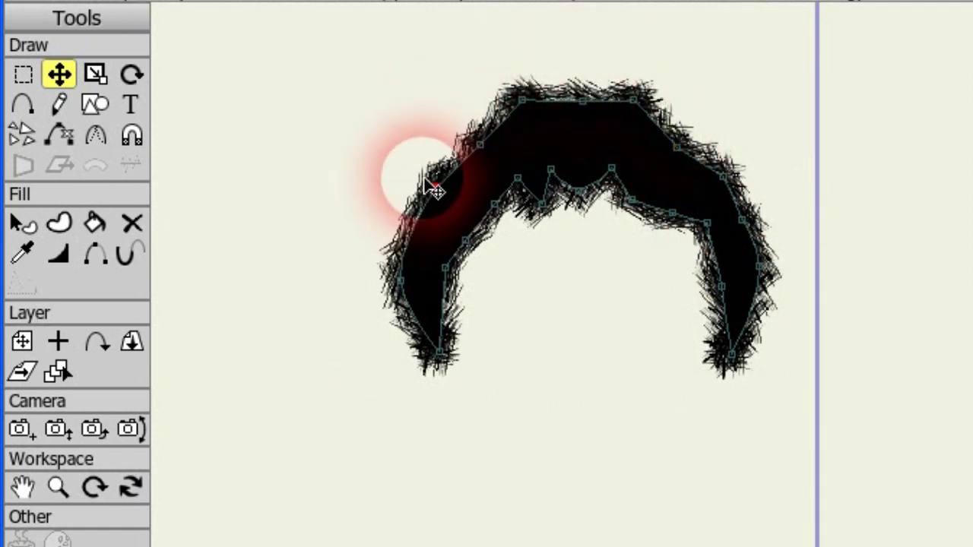
drag(700, 218, 688, 227)
- Select all the hair points and move the hair onto the top of the head
scroll(571, 247, down, 6)
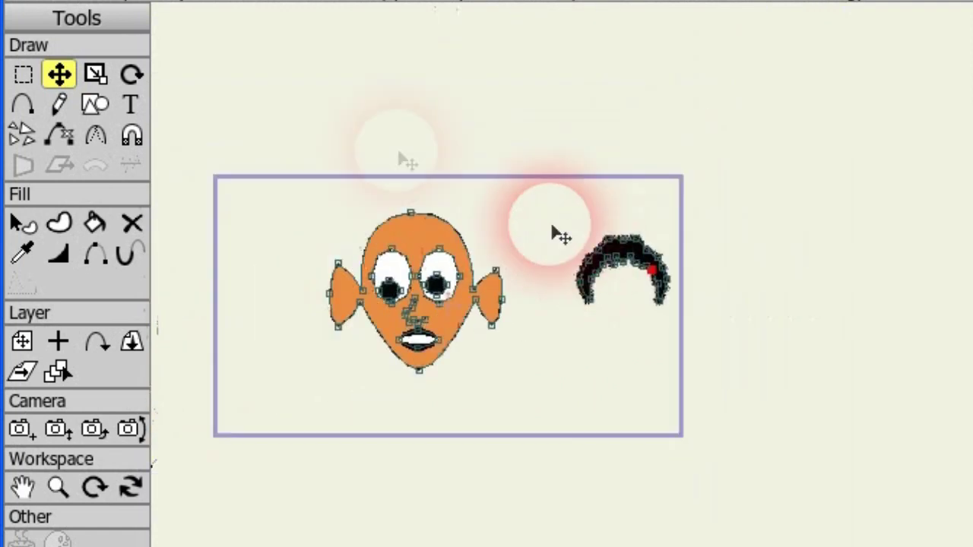
click(22, 74)
drag(687, 199, 556, 313)
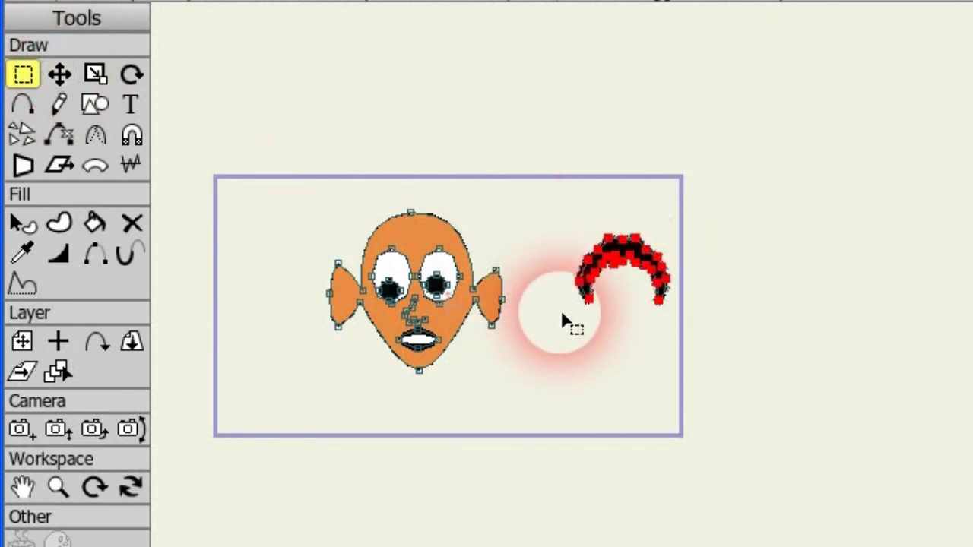
scroll(561, 310, up, 5)
drag(428, 463, 750, 428)
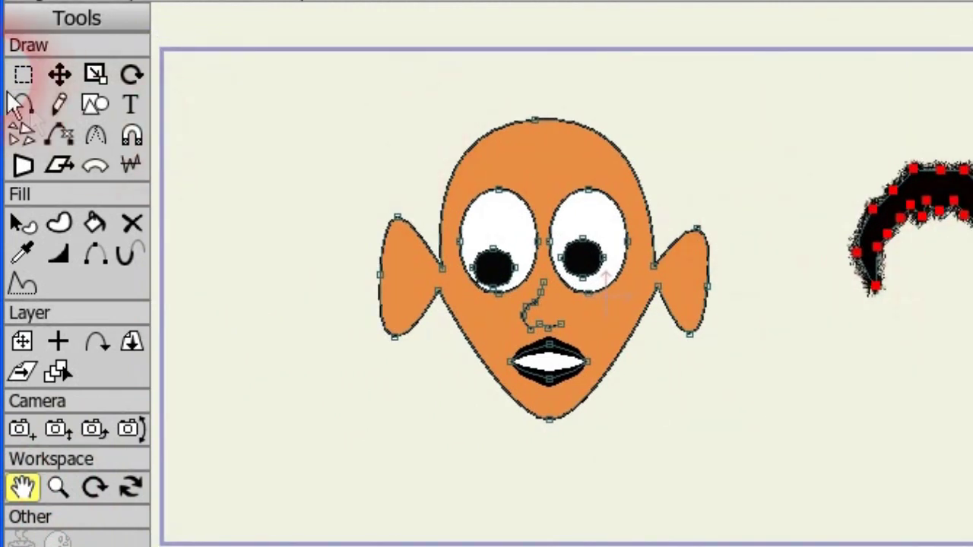
click(59, 74)
drag(938, 191, 548, 123)
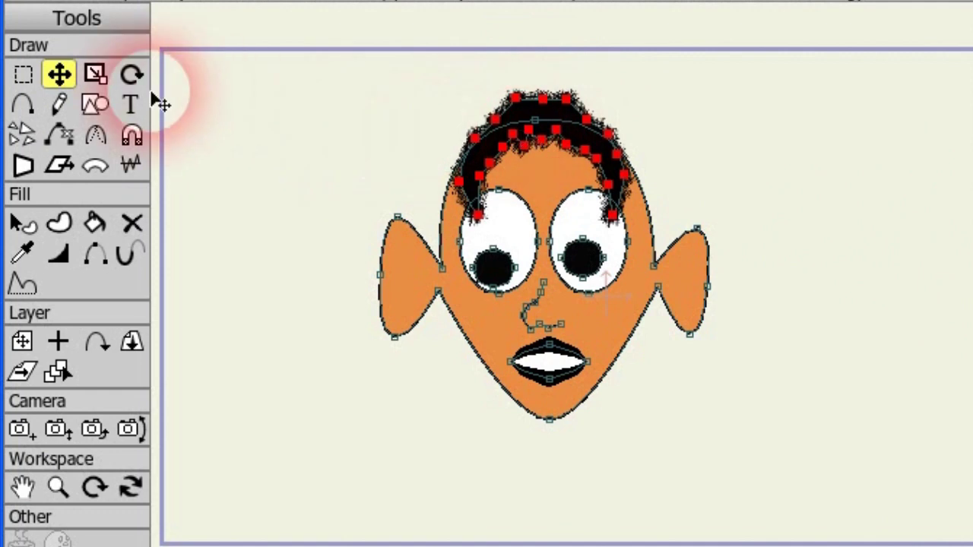
- Enlarge the hair until its side ends reach the ears, and centre it on the head
drag(623, 215, 663, 259)
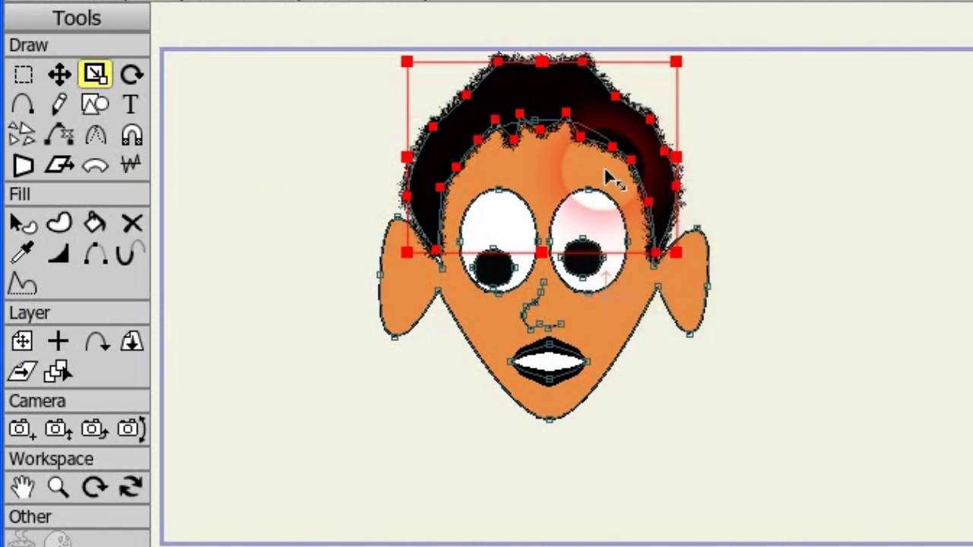
click(59, 73)
drag(485, 99, 525, 92)
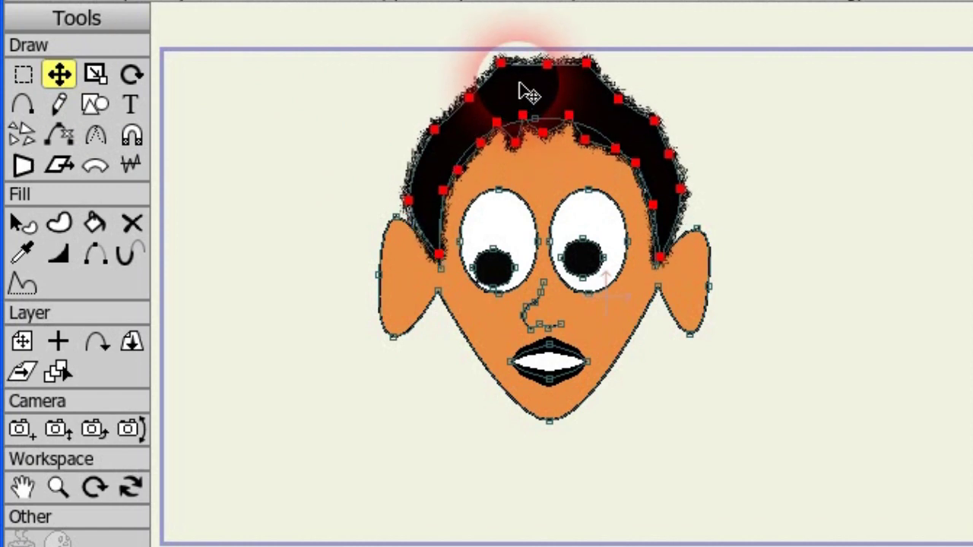
- Deselect the hair and move the left ear's outer points slightly inward to narrow the ear
click(707, 183)
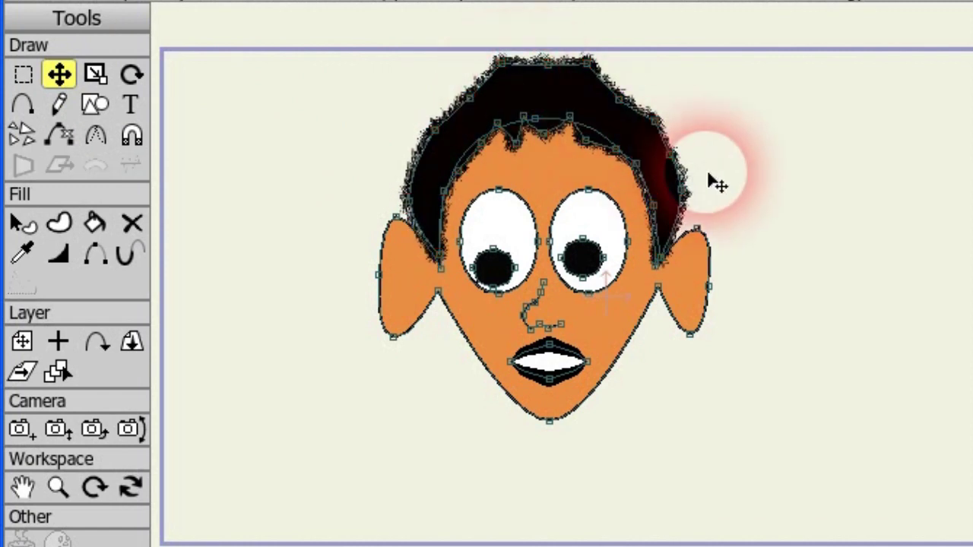
drag(395, 327, 380, 274)
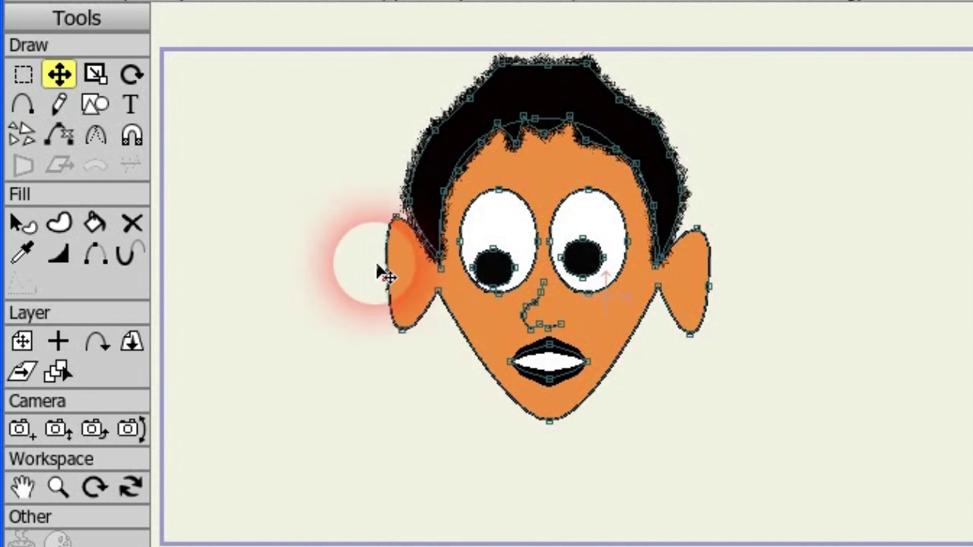
drag(391, 213, 386, 224)
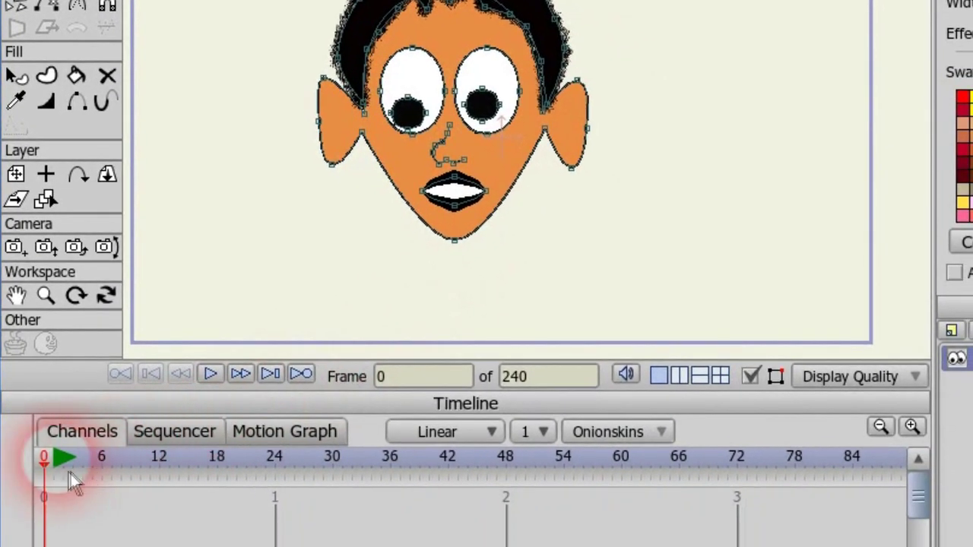
- At frame 12, move both pupils up to the middle of the eyes
drag(51, 475, 163, 467)
double_click(409, 96)
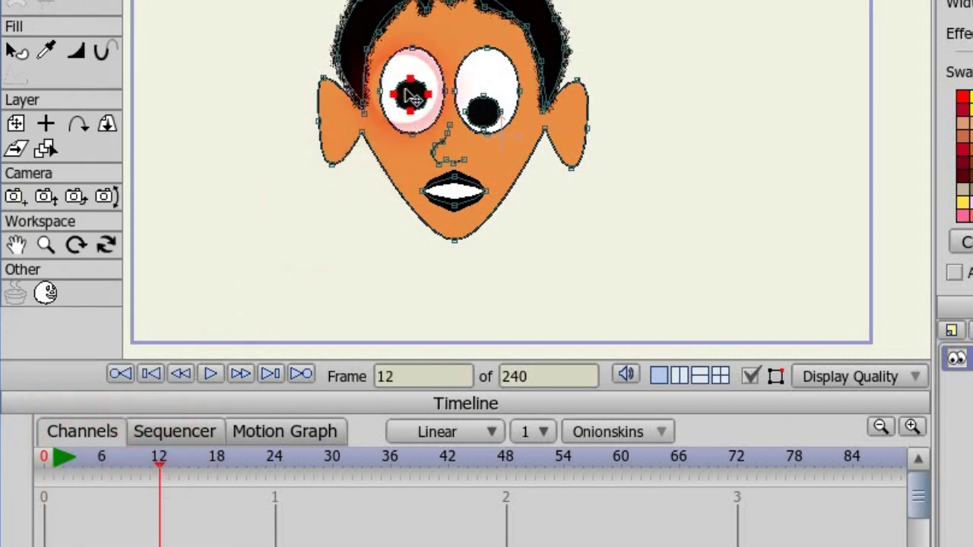
double_click(484, 111)
drag(483, 111, 485, 94)
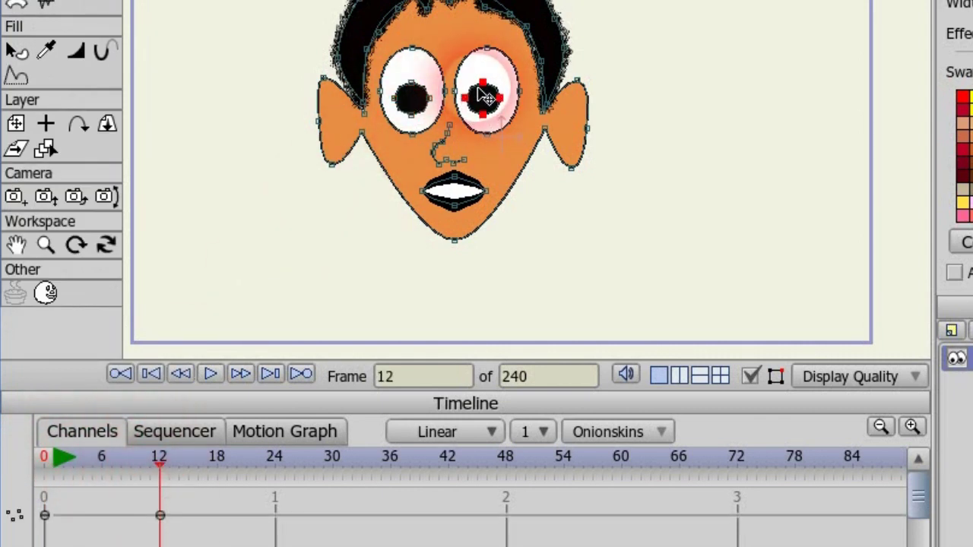
- At frame 12, reposition the outer points of both ears so their tops tilt outward and their lobes rise inward
click(316, 78)
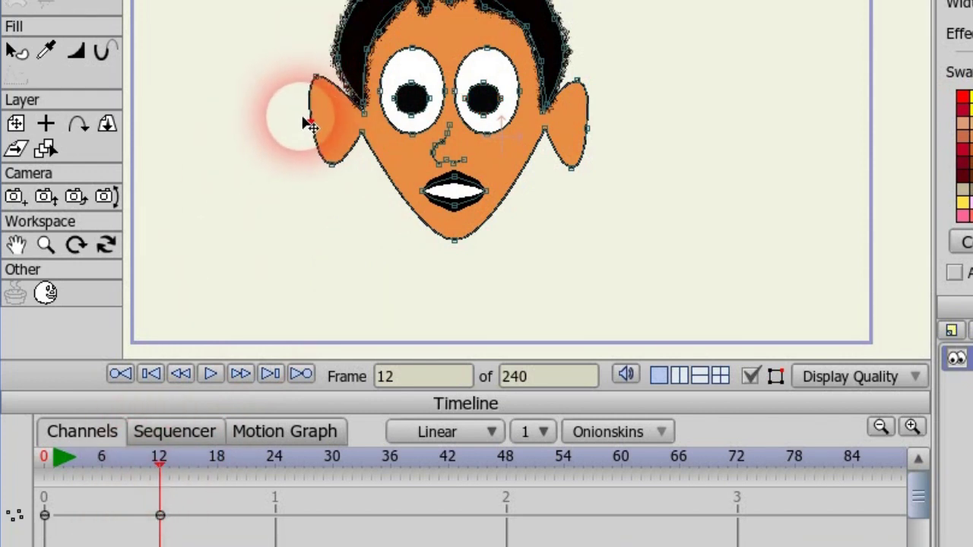
drag(328, 163, 339, 154)
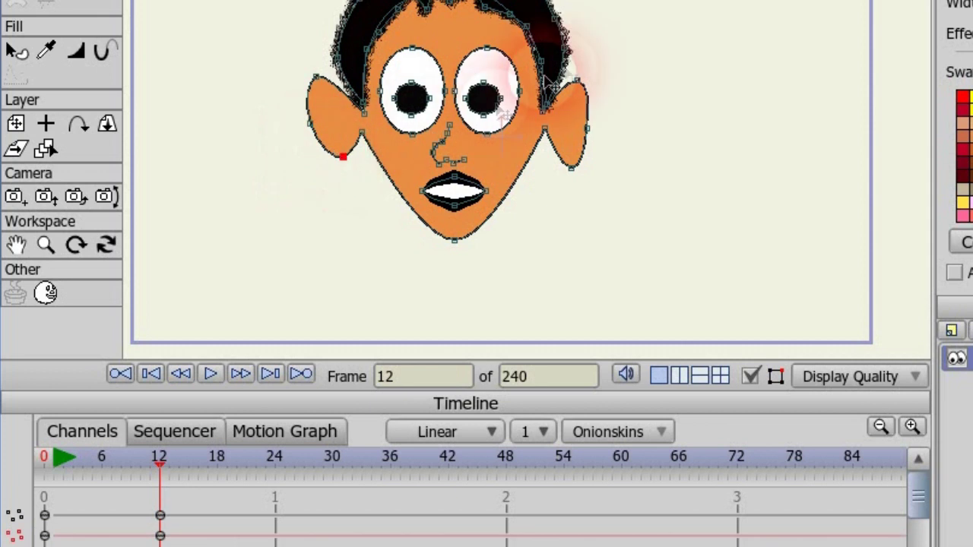
drag(576, 76, 570, 66)
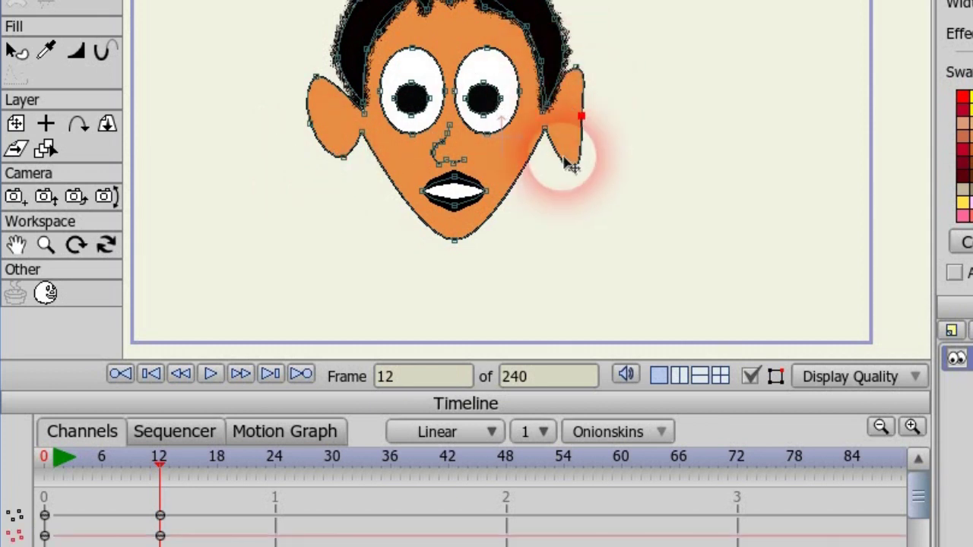
drag(570, 163, 557, 151)
- Reshape the mouth into an open smile at frame 12 by raising its corners and lowering its upper lip
drag(454, 176, 473, 183)
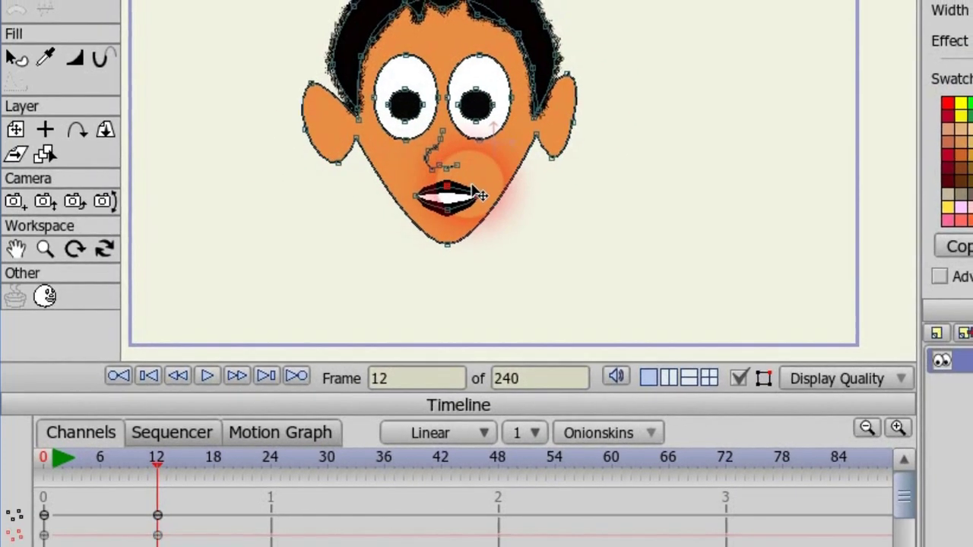
drag(413, 195, 412, 184)
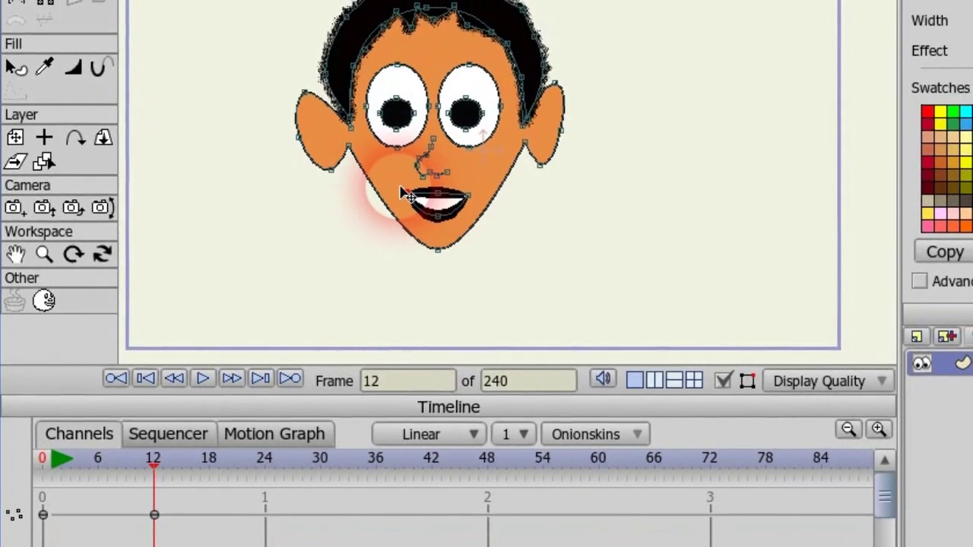
drag(470, 183, 469, 181)
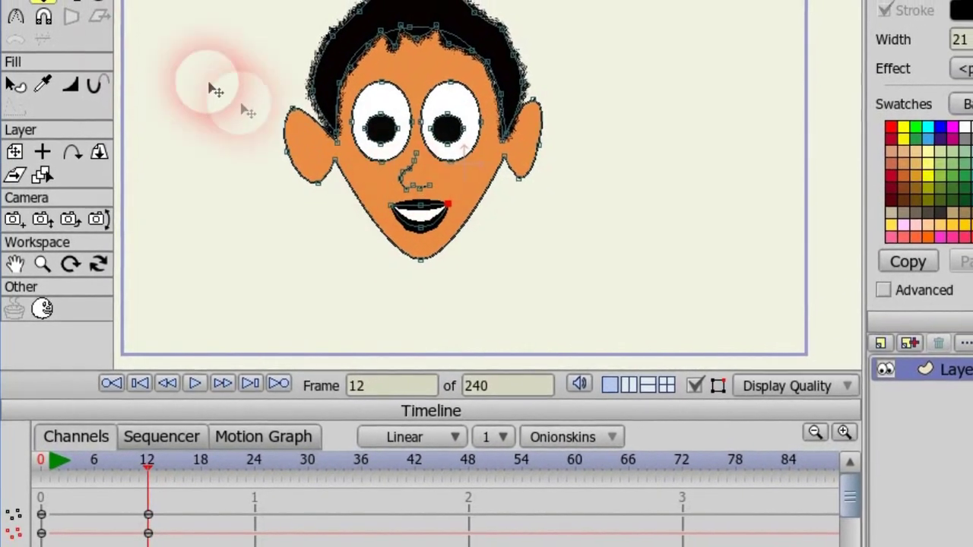
- Select all the nose points and scale the nose up slightly at frame 12
mouse_move(431, 181)
mouse_down()
mouse_move(392, 163)
mouse_move(358, 188)
mouse_move(361, 207)
mouse_move(381, 215)
mouse_move(399, 210)
mouse_move(405, 180)
mouse_up()
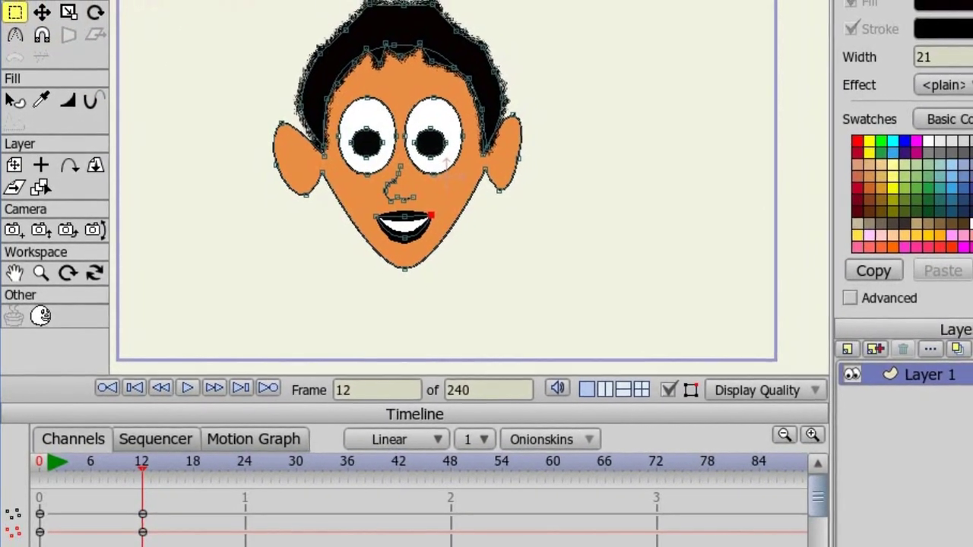
click(80, 54)
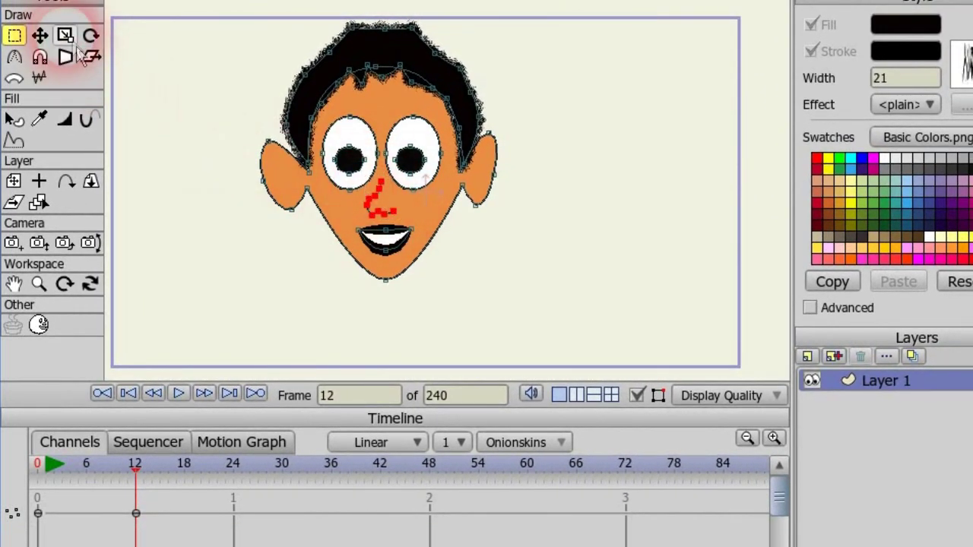
click(43, 38)
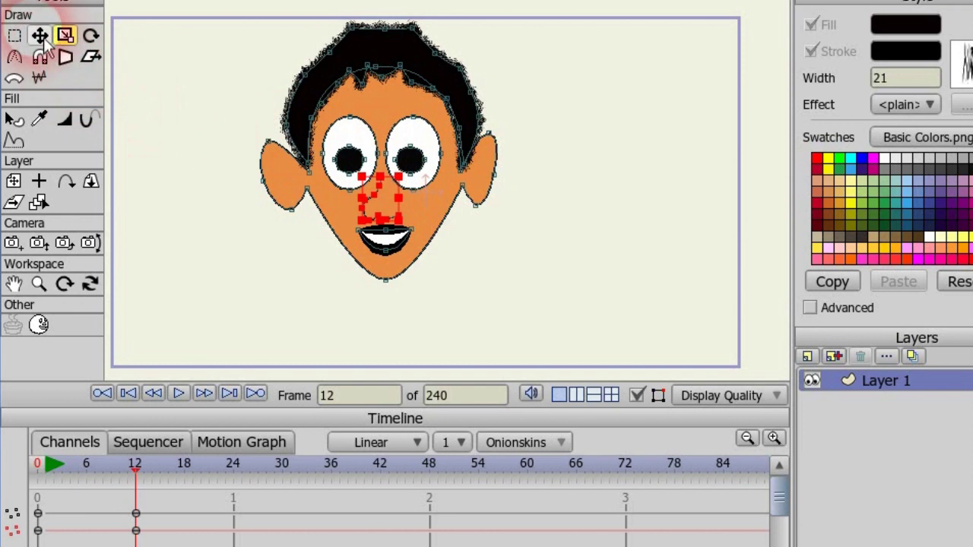
- At frame 18, select both eyes with their pupils and scale them up
drag(169, 466, 184, 502)
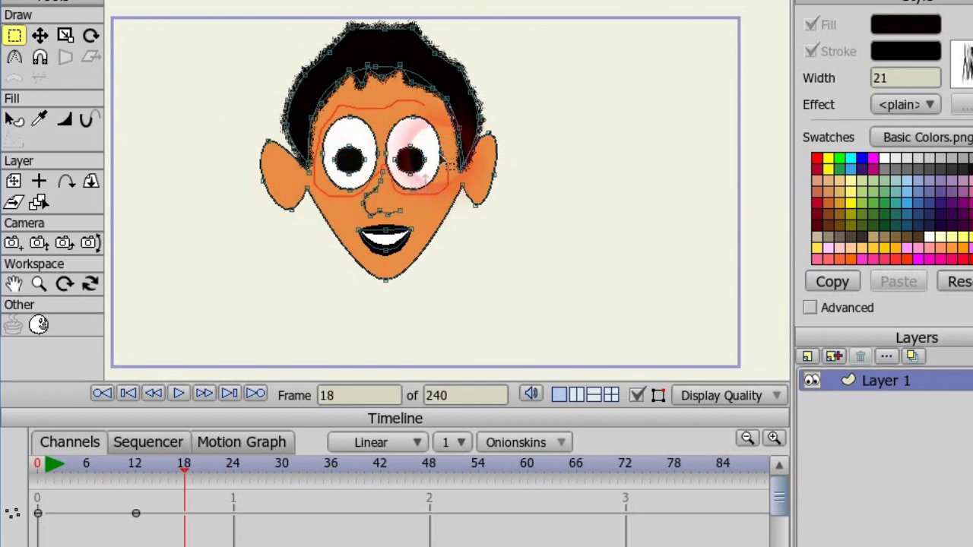
click(395, 114)
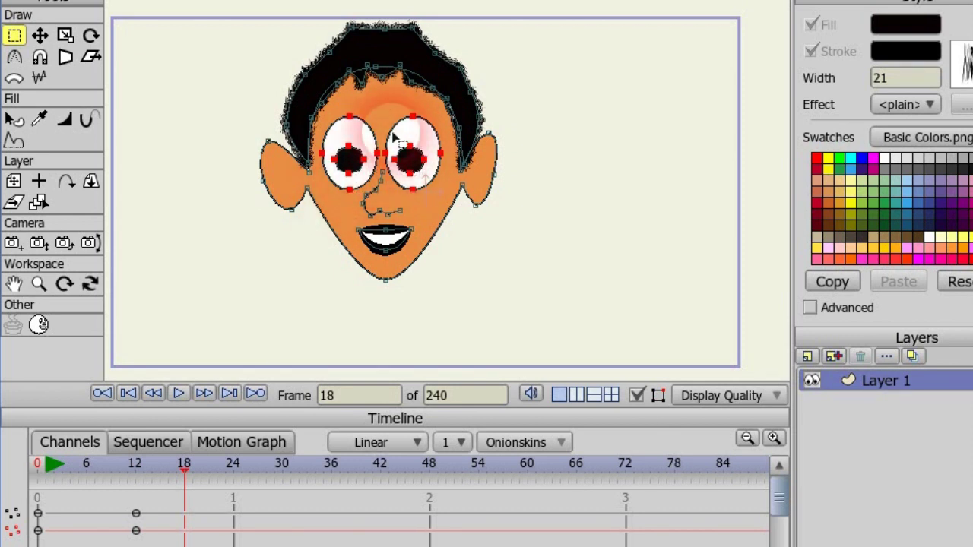
click(65, 35)
mouse_move(439, 115)
mouse_down()
mouse_move(450, 110)
mouse_move(429, 120)
mouse_up()
- Open the mouth into a tall rounded shape and pull the chin point down at frame 18
click(40, 35)
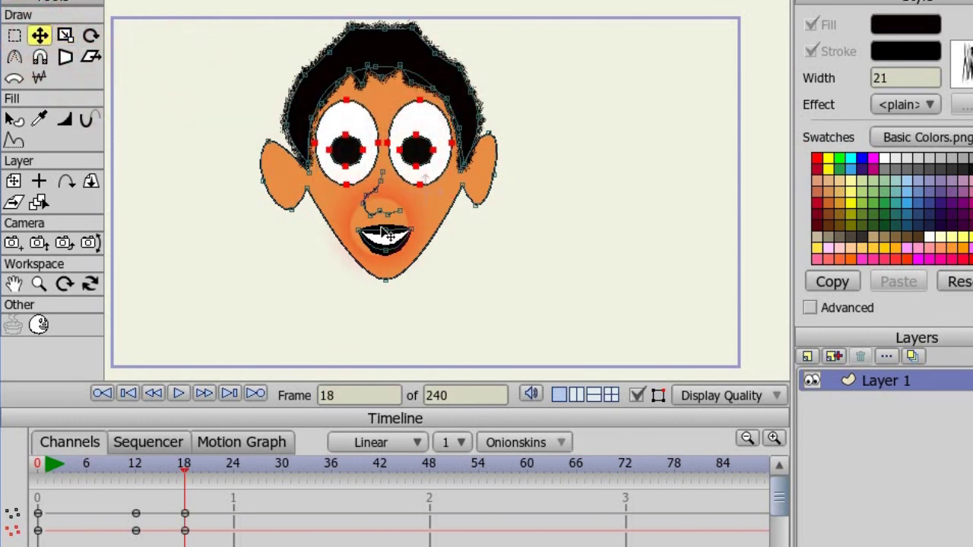
drag(382, 222, 389, 310)
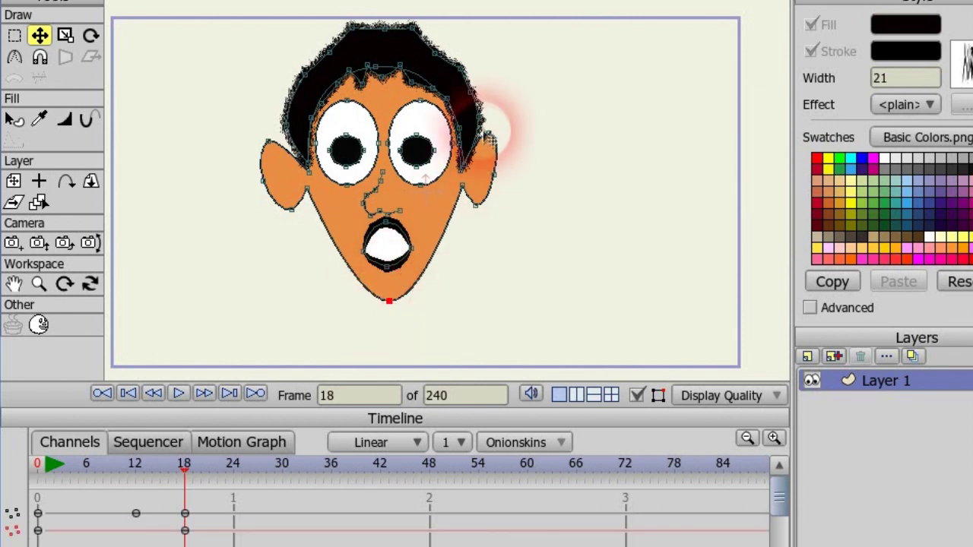
- At frame 18, stretch both ears up and outward, and reshape the hair's outline and fringe into longer strands
drag(489, 133, 494, 113)
drag(263, 148, 255, 122)
drag(329, 53, 324, 49)
drag(305, 73, 311, 75)
drag(287, 115, 274, 125)
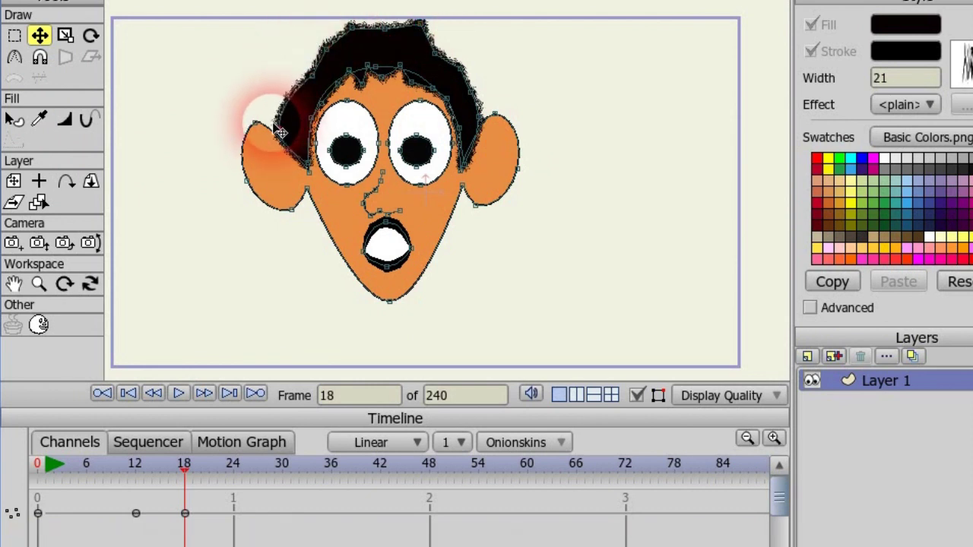
drag(478, 98, 480, 121)
drag(370, 99, 403, 99)
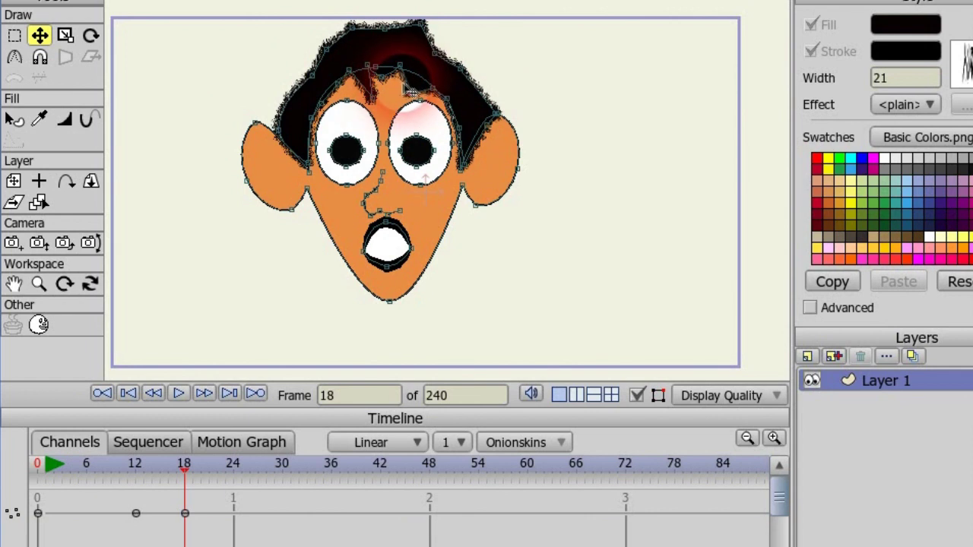
click(410, 89)
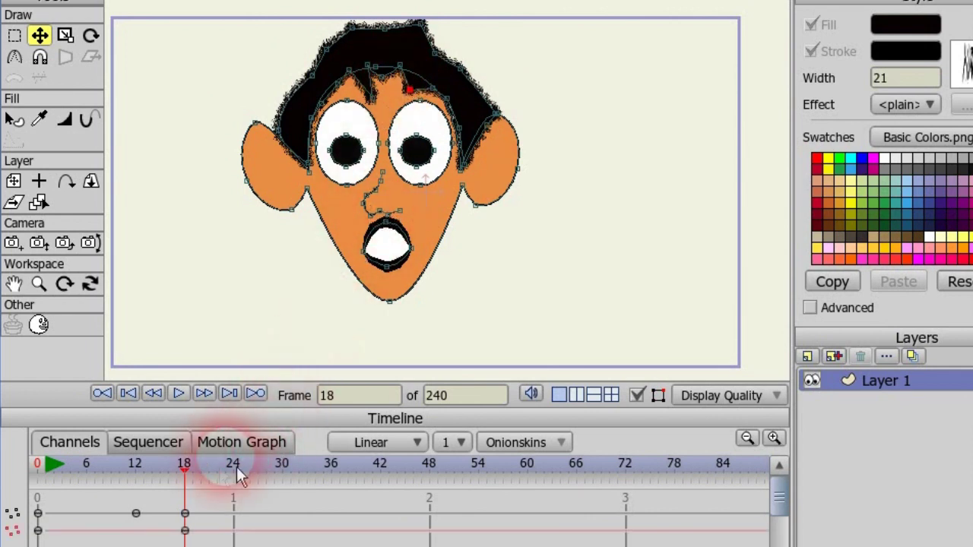
- Copy the frame 0 keyframes and paste them at frame 22
mouse_move(185, 471)
mouse_down()
mouse_move(23, 479)
mouse_move(209, 472)
mouse_move(192, 471)
mouse_up()
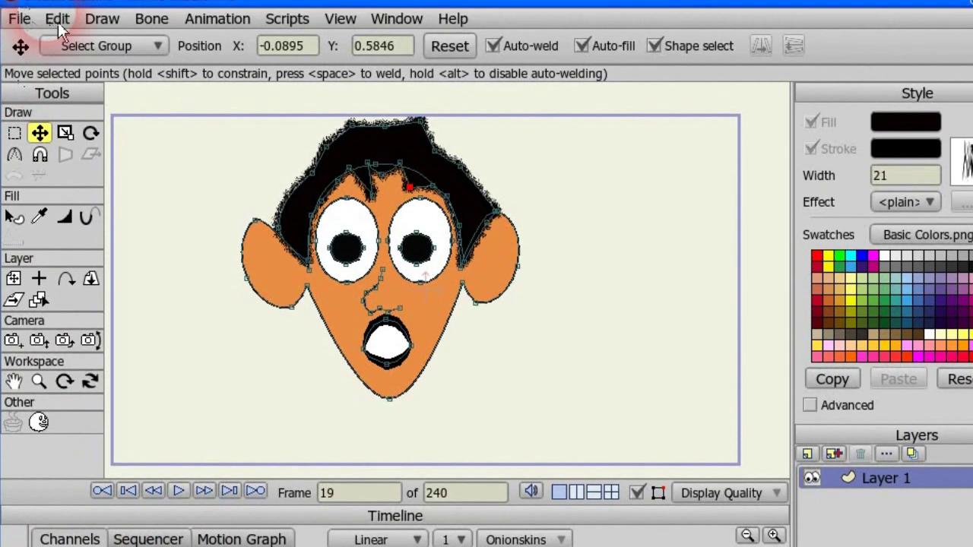
click(58, 18)
click(74, 109)
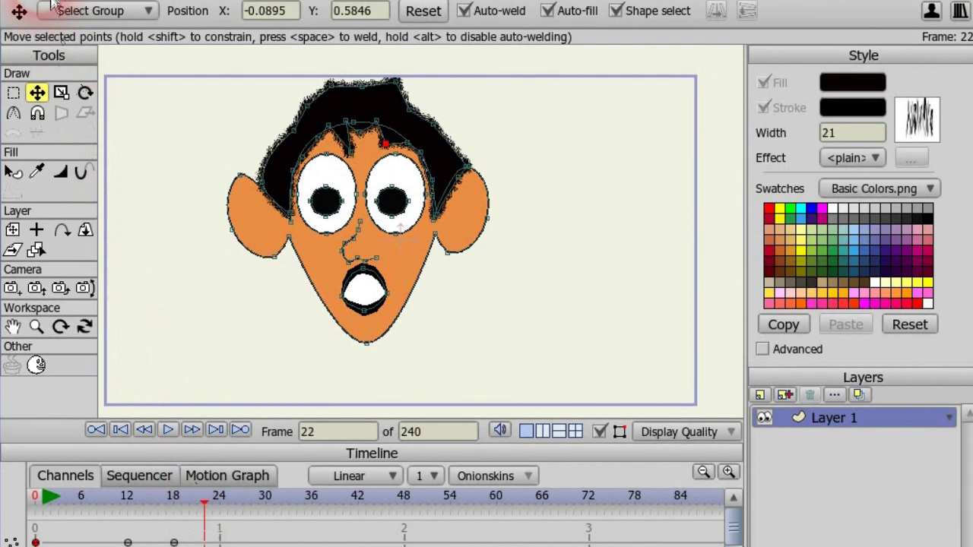
click(54, 15)
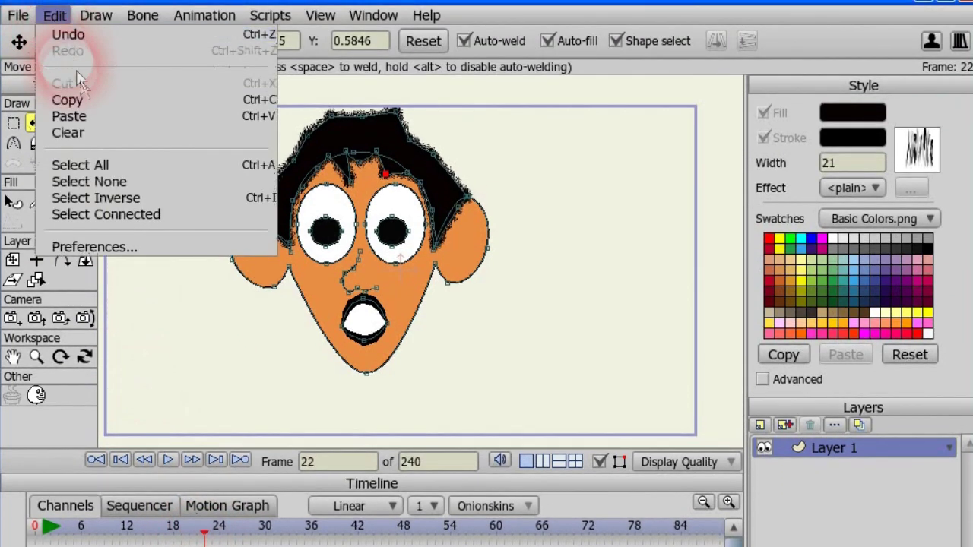
click(85, 121)
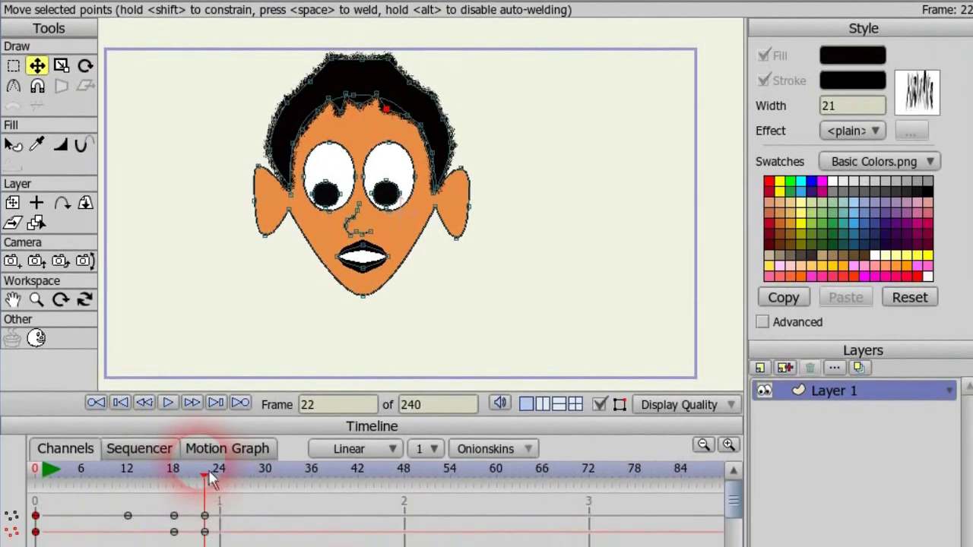
- At frame 26, select the points of both pupils and shift them together slightly to the right within the eyes
click(196, 542)
drag(183, 480, 213, 477)
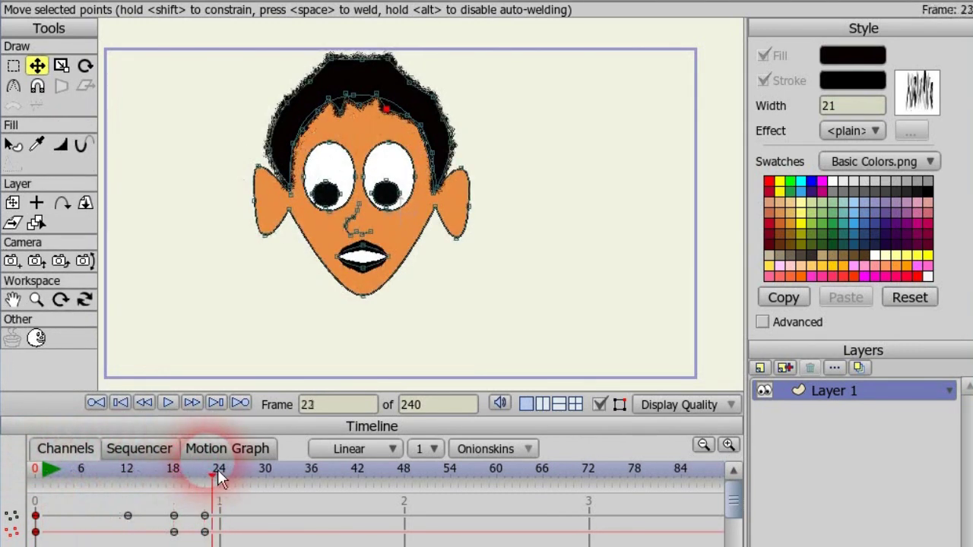
click(332, 221)
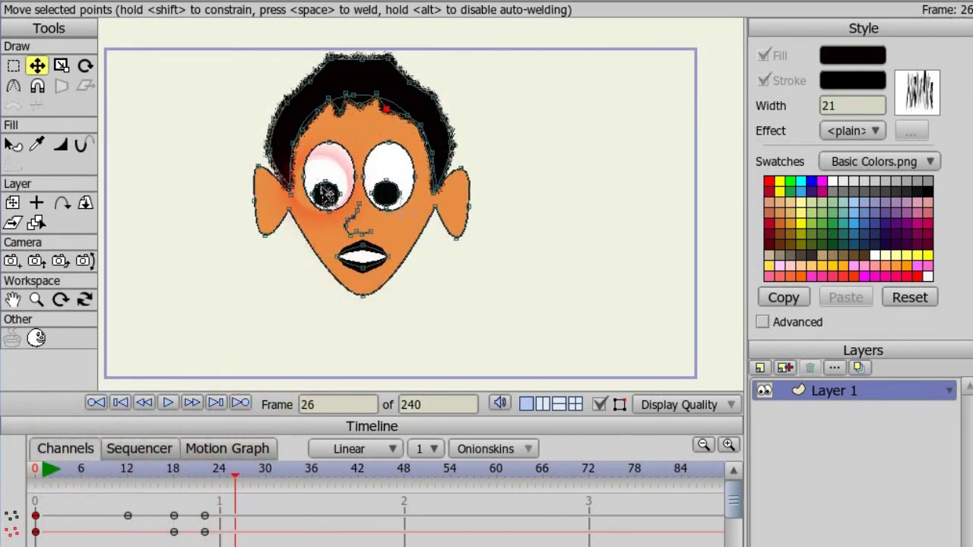
key(g)
click(326, 194)
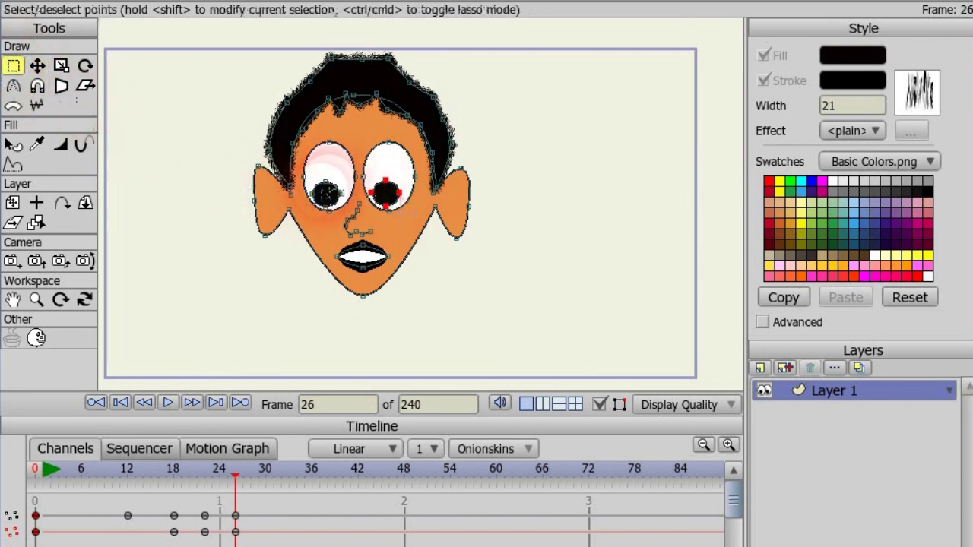
click(46, 67)
click(388, 192)
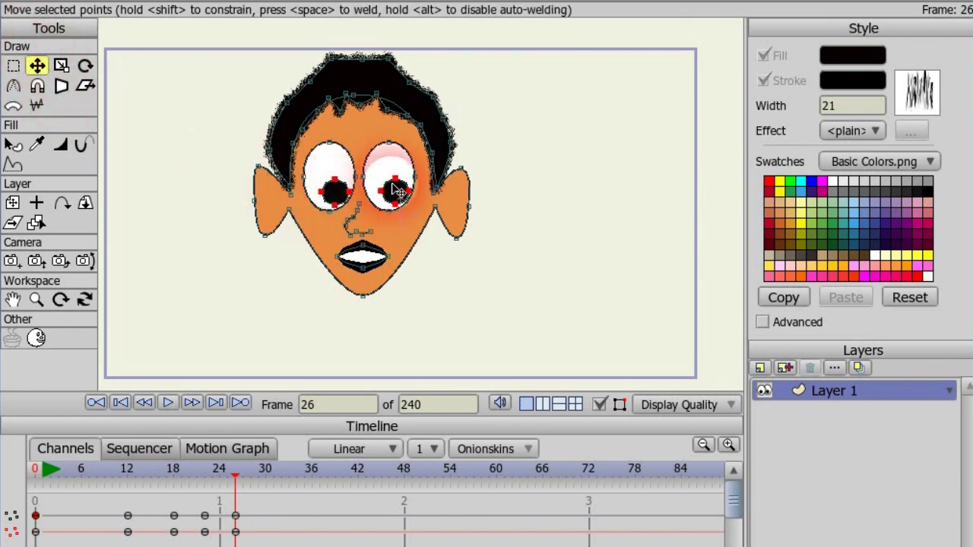
- Move both pupils to the left at frame 30 and up to the upper edge of the eyes at frame 34
click(265, 478)
click(328, 321)
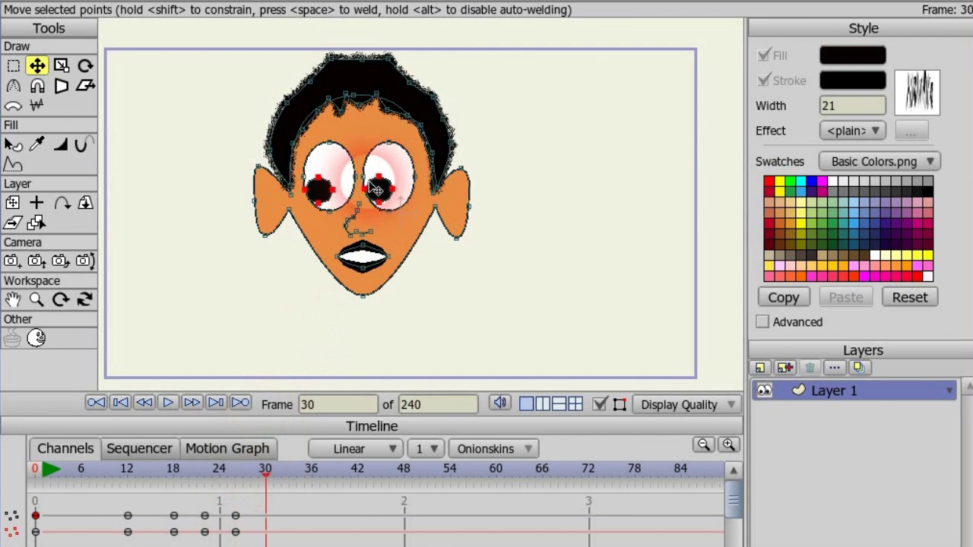
click(297, 477)
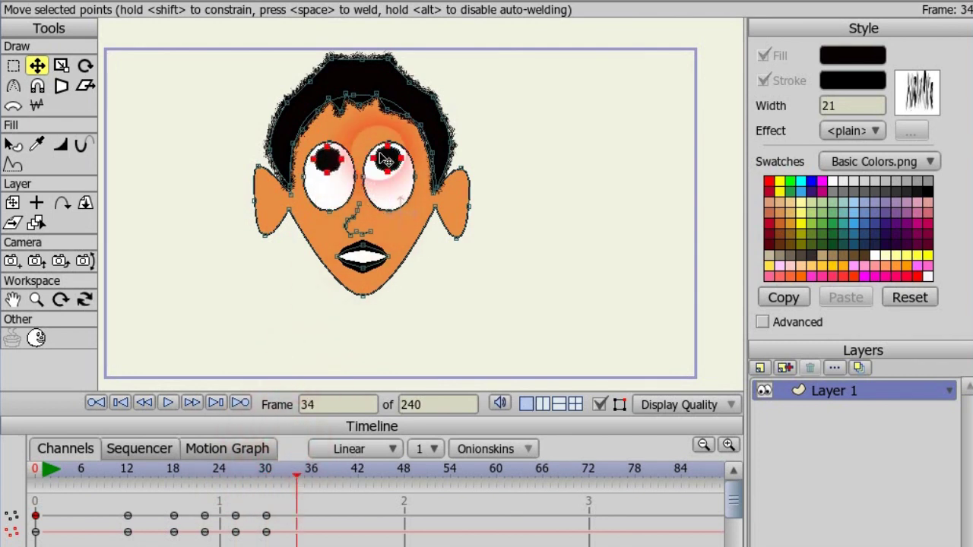
drag(386, 159, 387, 156)
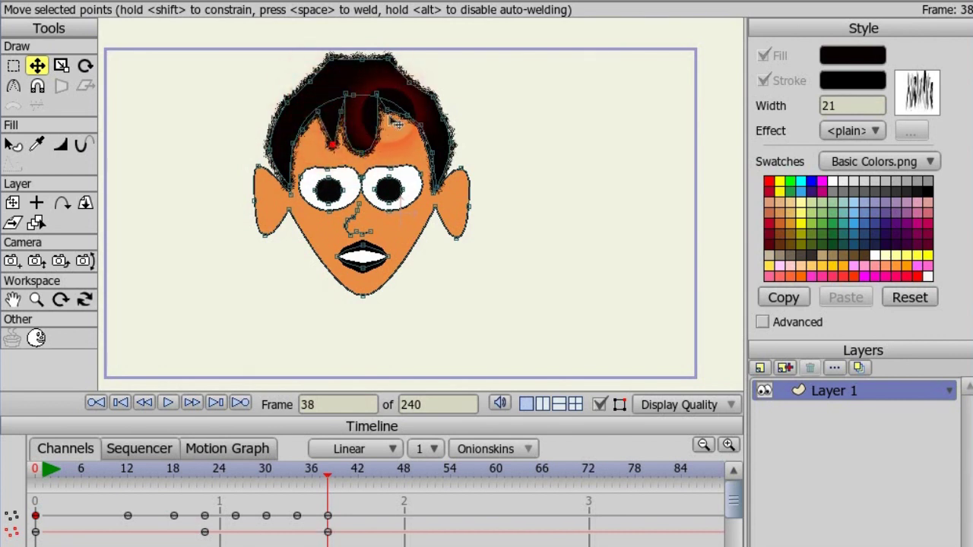
- At frame 38, raise the chin point and pull the ears' lower points inward, and play the animation from frame 0
drag(413, 279, 360, 280)
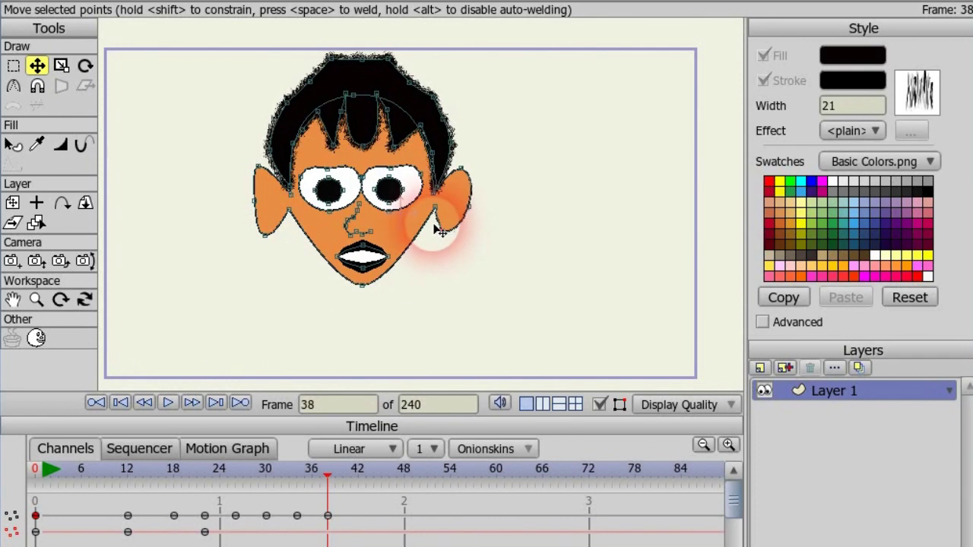
drag(258, 231, 274, 233)
key(shift+Left)
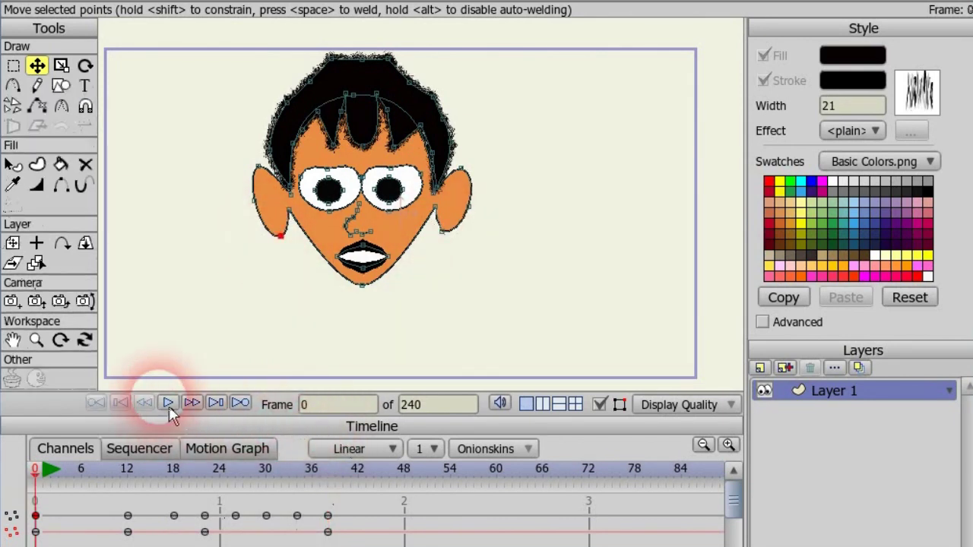
click(170, 408)
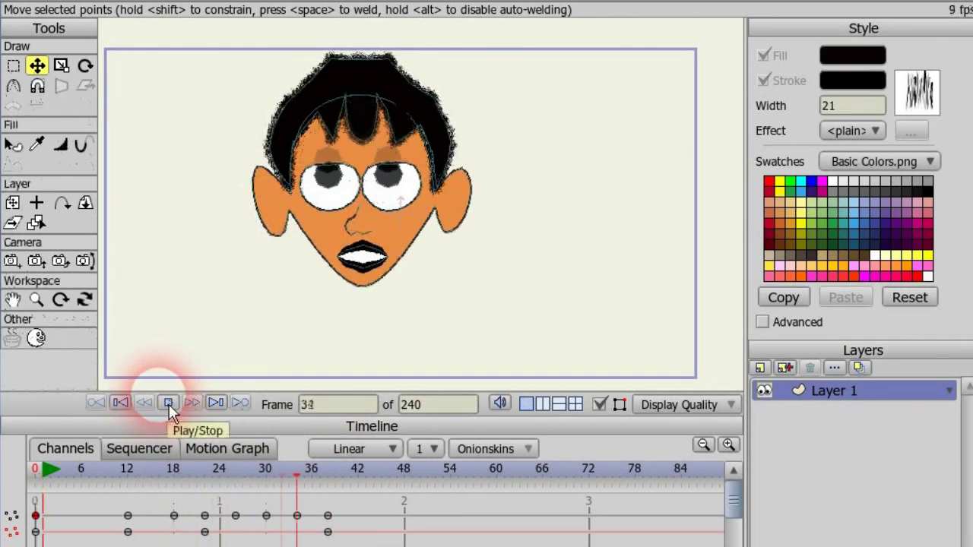